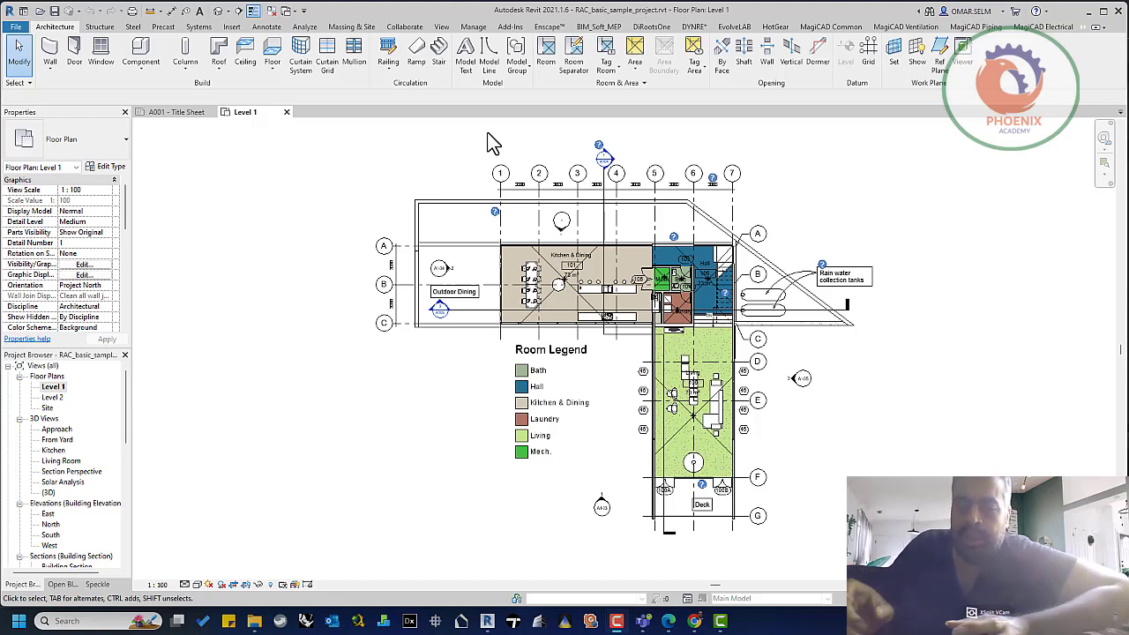
# - Switch to the Annotate tools to start a Revision Cloud sketch on Level 1
pyautogui.click(266, 26)
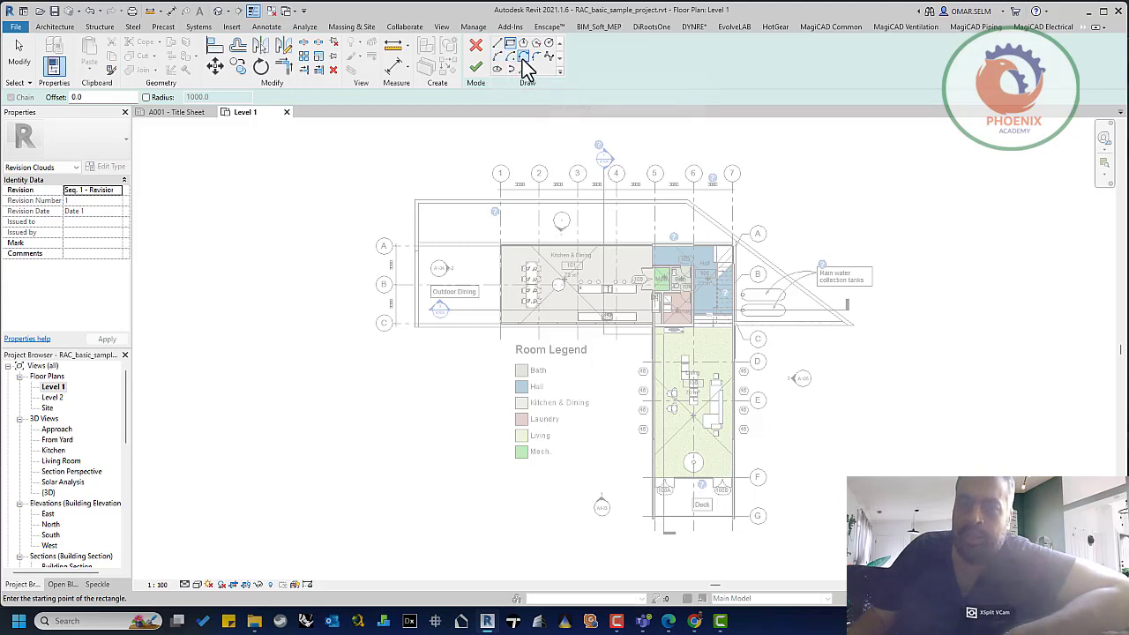
# - Assign the cloud to Seq. 1 - Revision 1 and draw a rectangle around the Deck near grid F
pyautogui.click(121, 191)
pyautogui.click(121, 200)
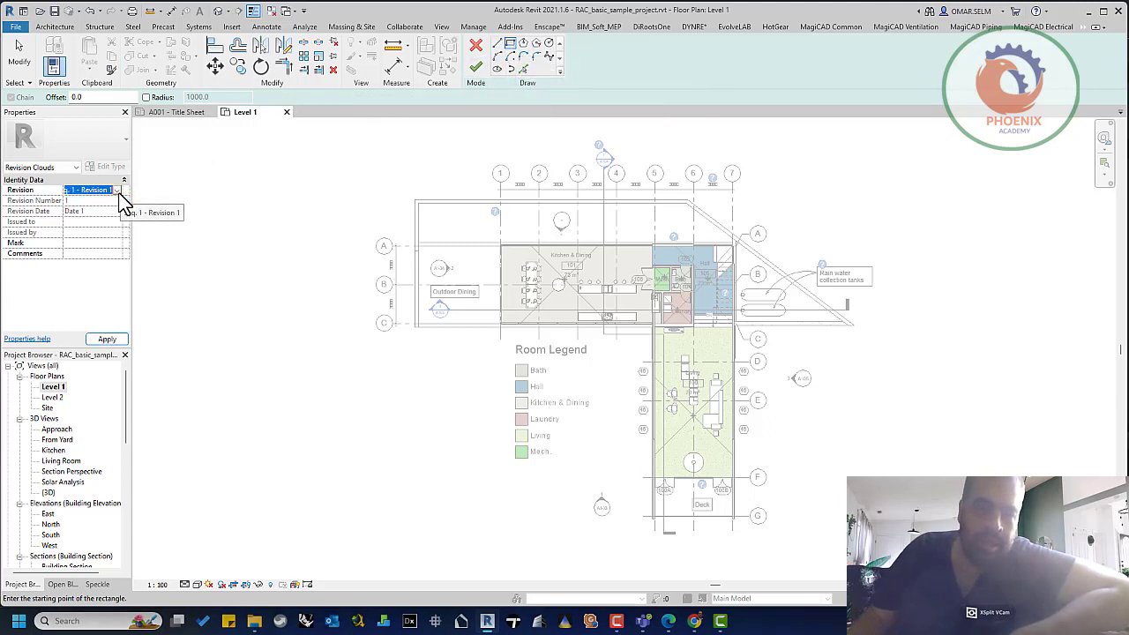
pyautogui.scroll(5, 733, 500)
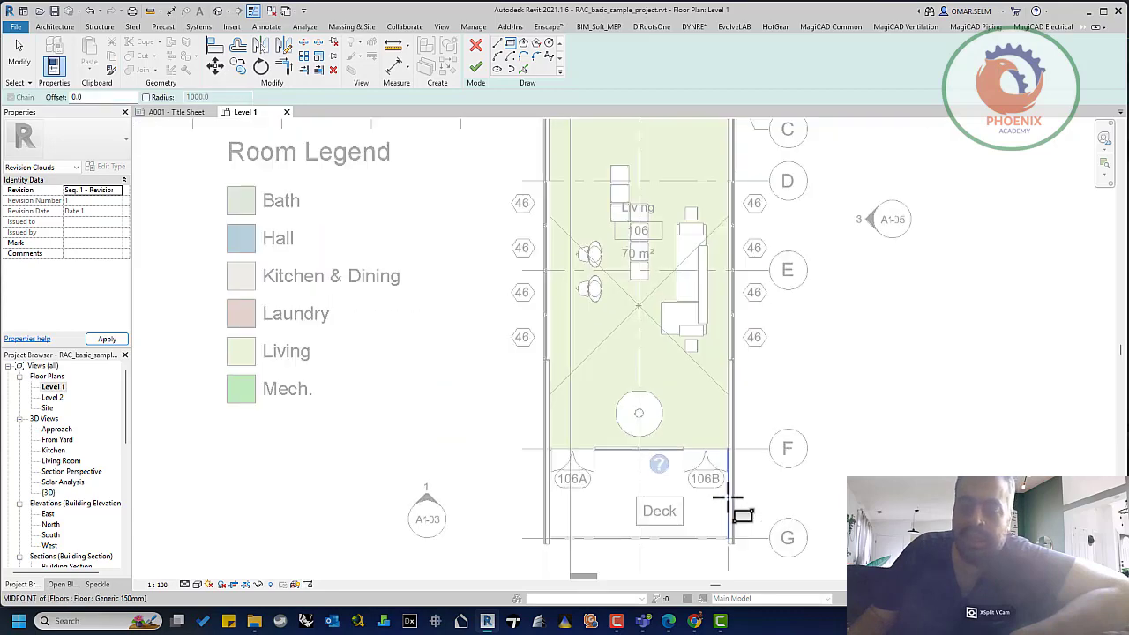
pyautogui.scroll(3, 715, 503)
pyautogui.click(639, 491)
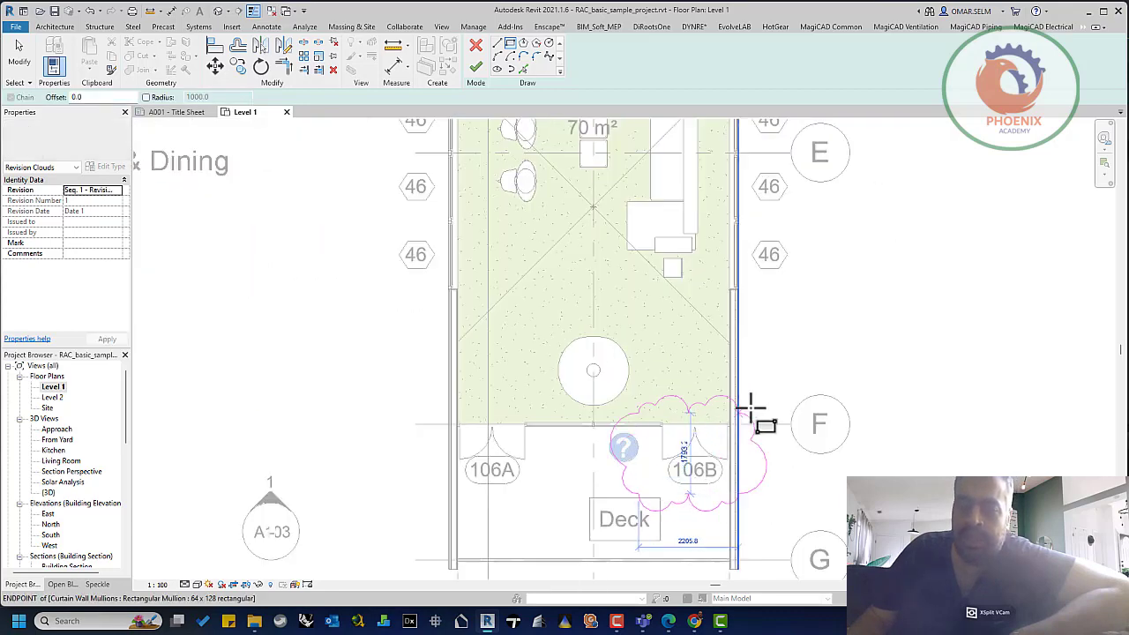
pyautogui.click(873, 371)
pyautogui.click(476, 68)
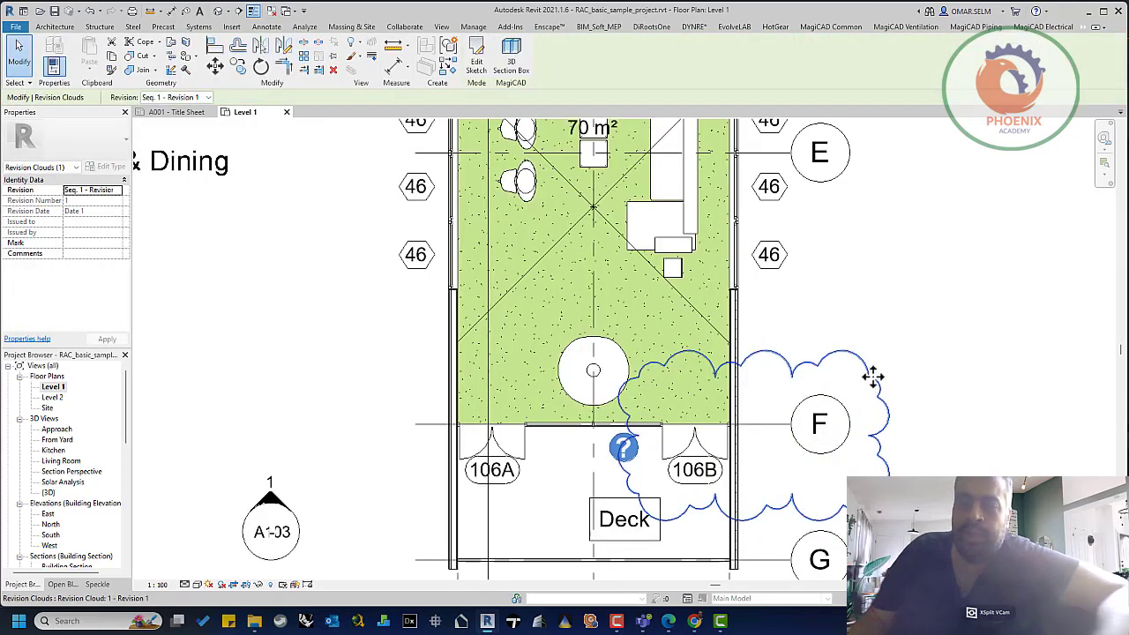
pyautogui.click(923, 355)
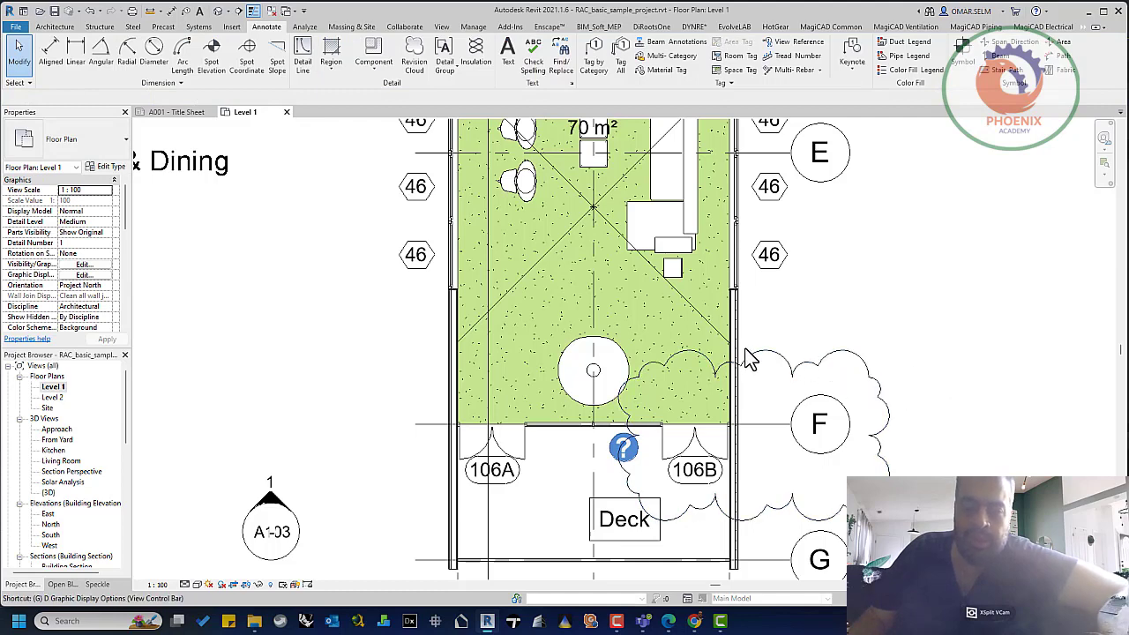
# - Tag the revision cloud with TG and agree to load a revision cloud tag
pyautogui.press('t')
pyautogui.press('g')
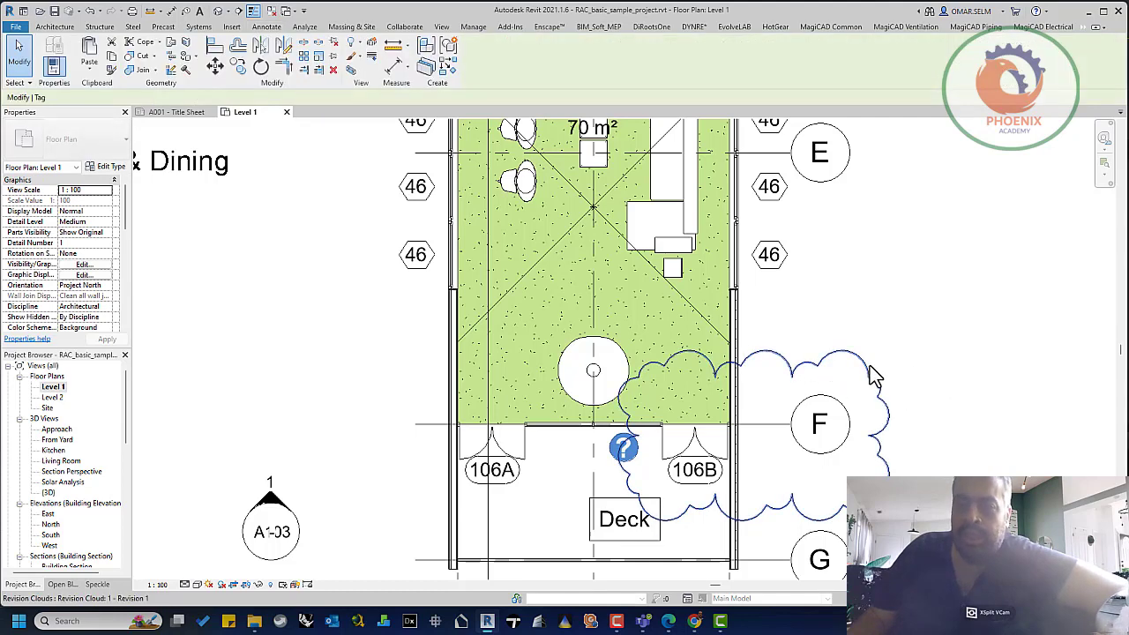
pyautogui.click(893, 374)
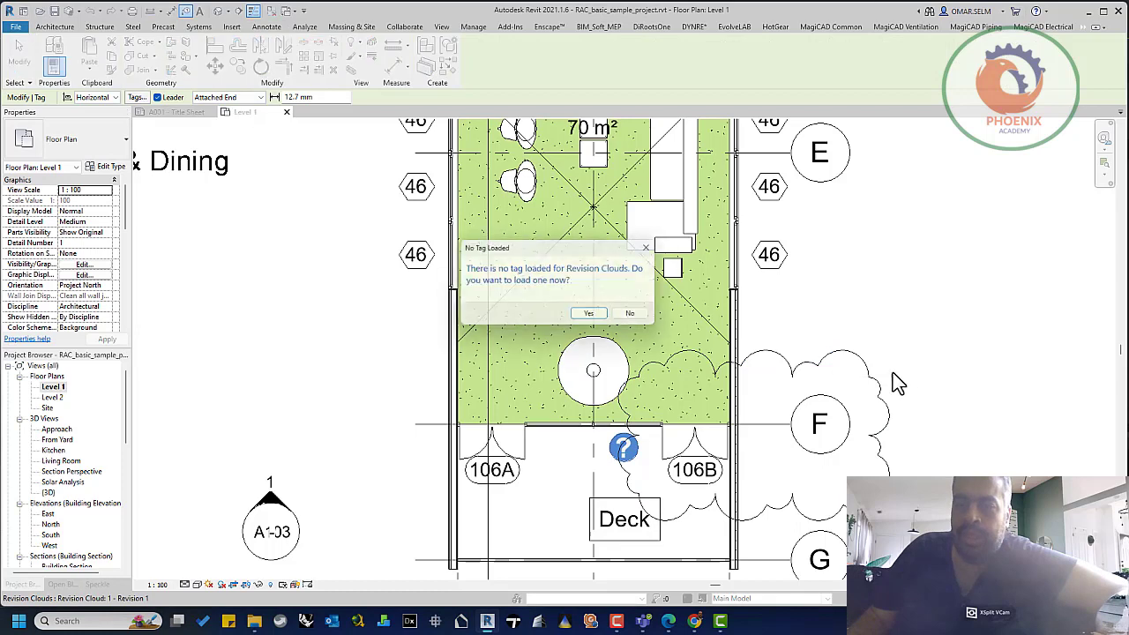
pyautogui.click(598, 319)
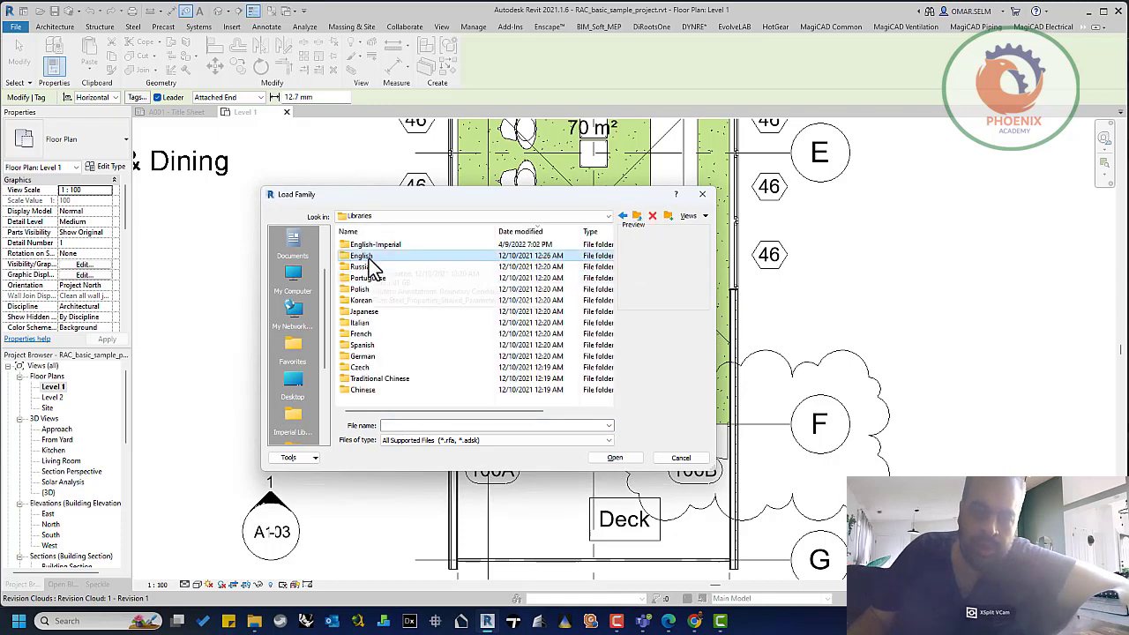
# - Load the revision tag from English > Metric Library > Annotations so the cloud shows tag 1
pyautogui.doubleClick(369, 258)
pyautogui.doubleClick(365, 252)
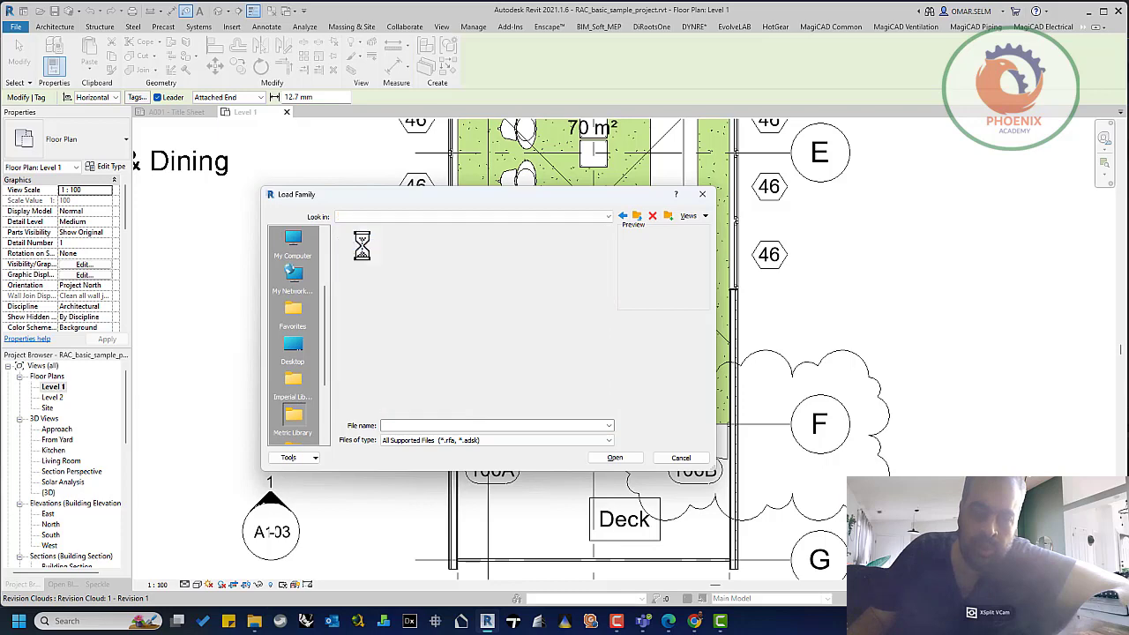
pyautogui.click(371, 245)
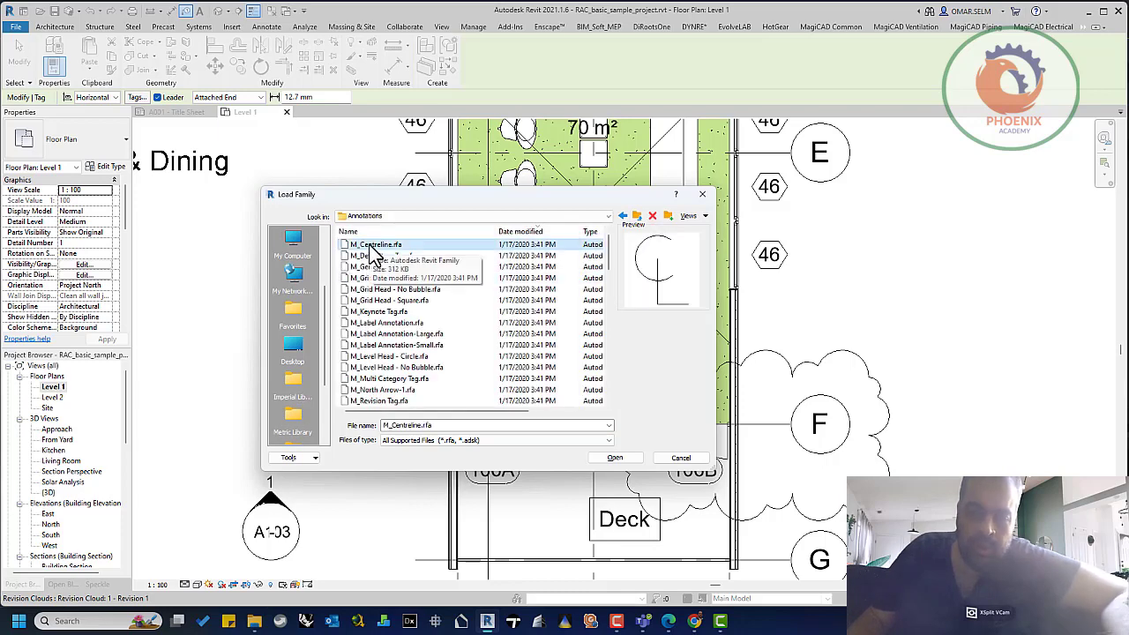
pyautogui.scroll(-2, 422, 388)
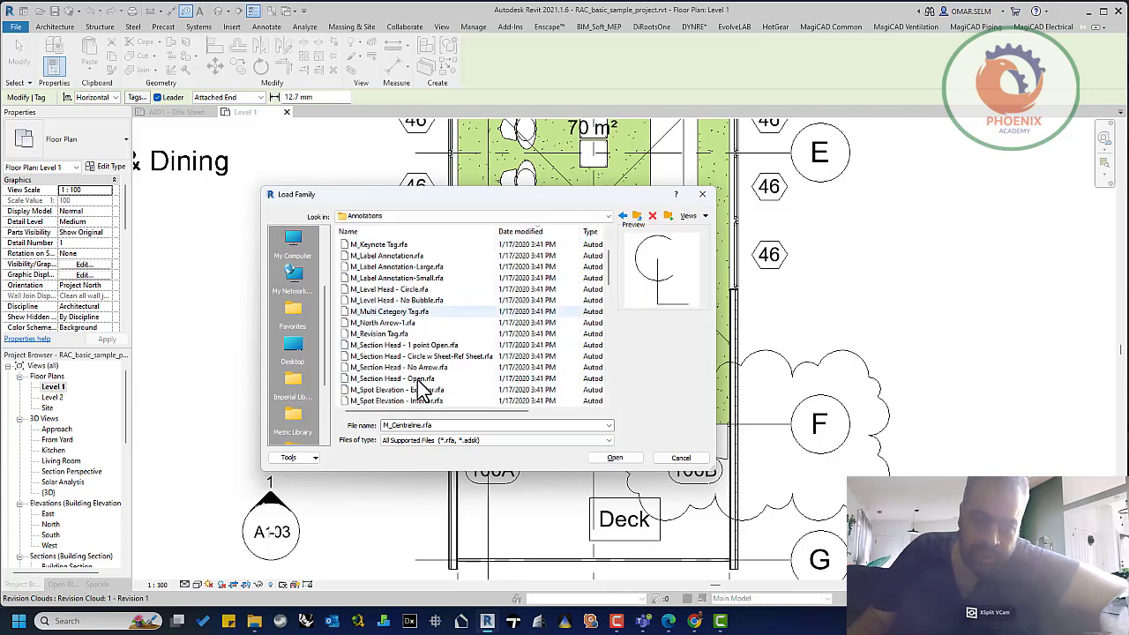
pyautogui.scroll(-1, 422, 392)
pyautogui.scroll(-2, 423, 390)
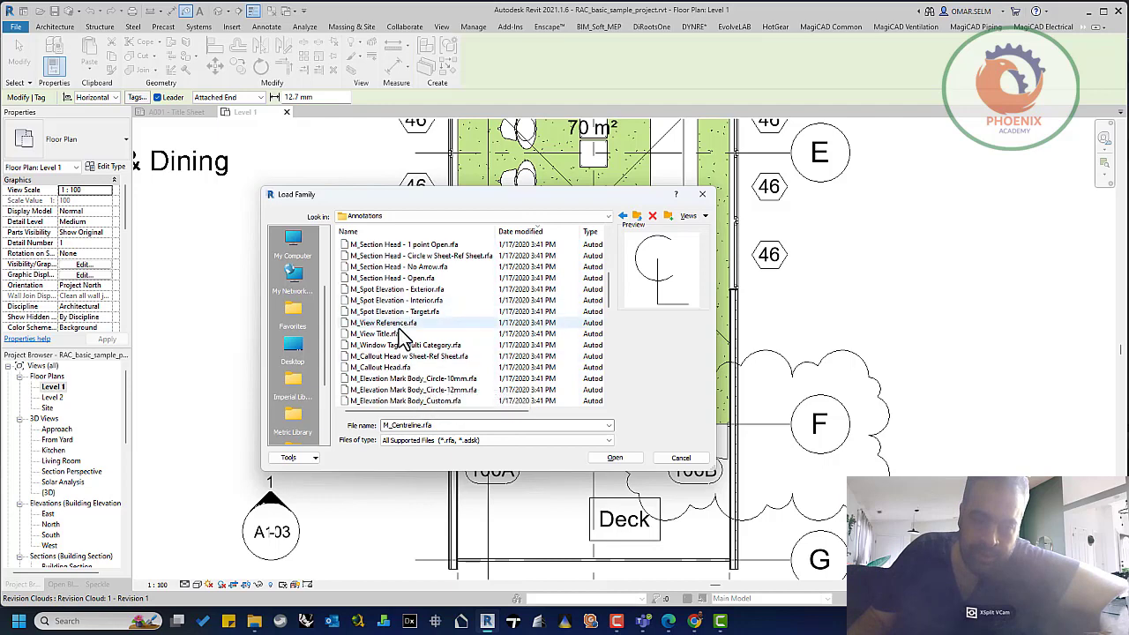
pyautogui.scroll(-1, 398, 340)
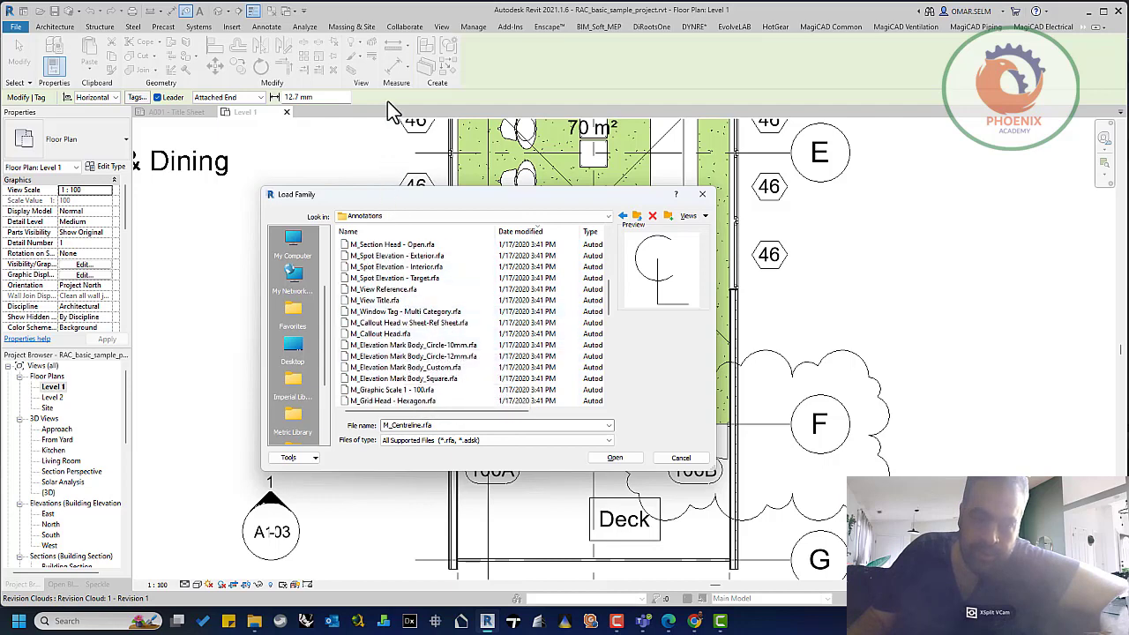
pyautogui.click(620, 458)
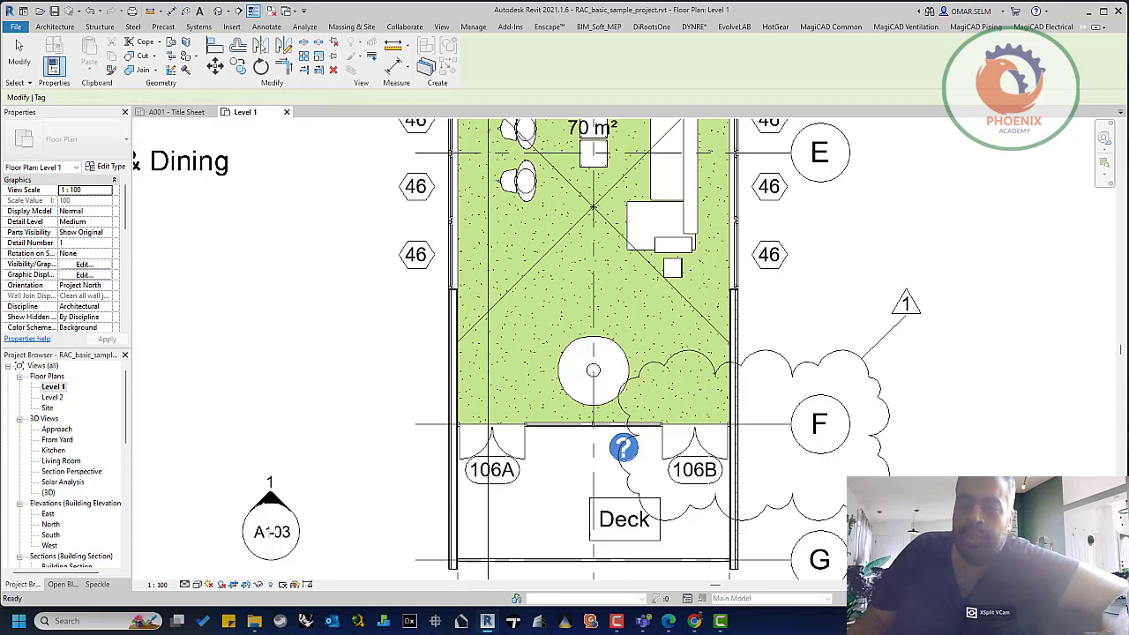
pyautogui.press('Escape')
pyautogui.press('Escape')
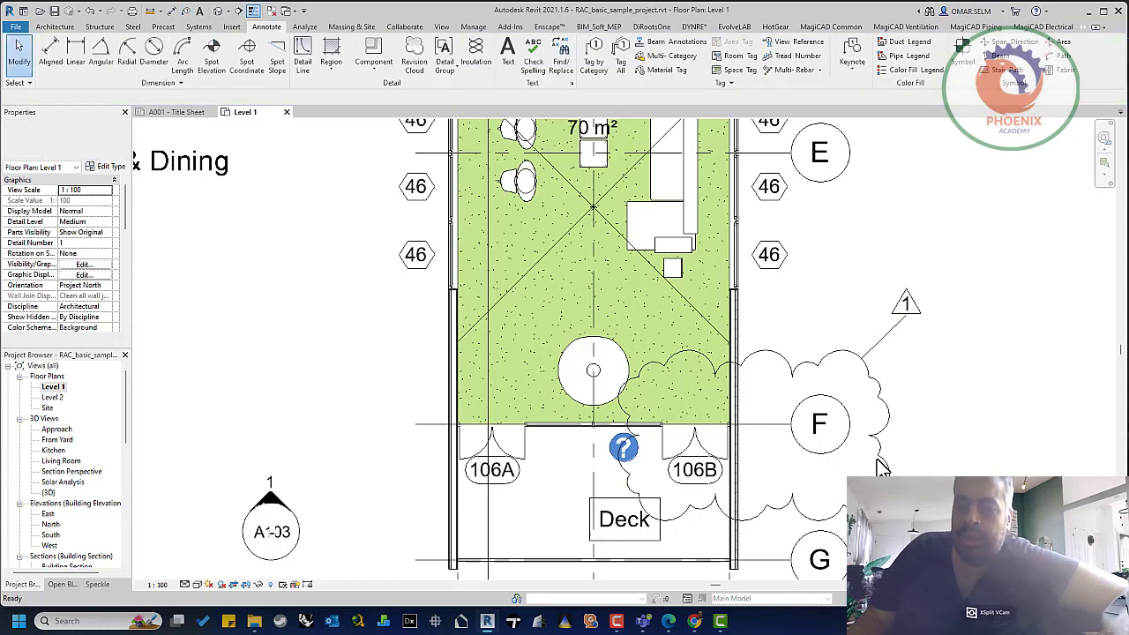
# - Override the revision cloud's projection line colour to Red in the Level 1 view
pyautogui.click(893, 460)
pyautogui.rightClick(877, 451)
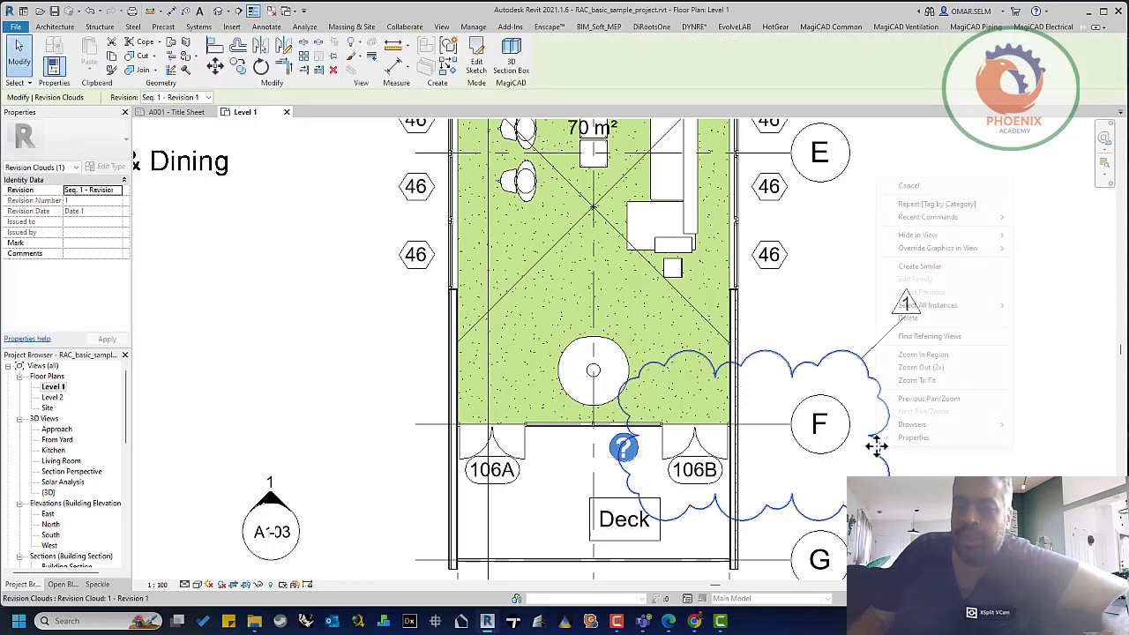
pyautogui.moveTo(937, 248)
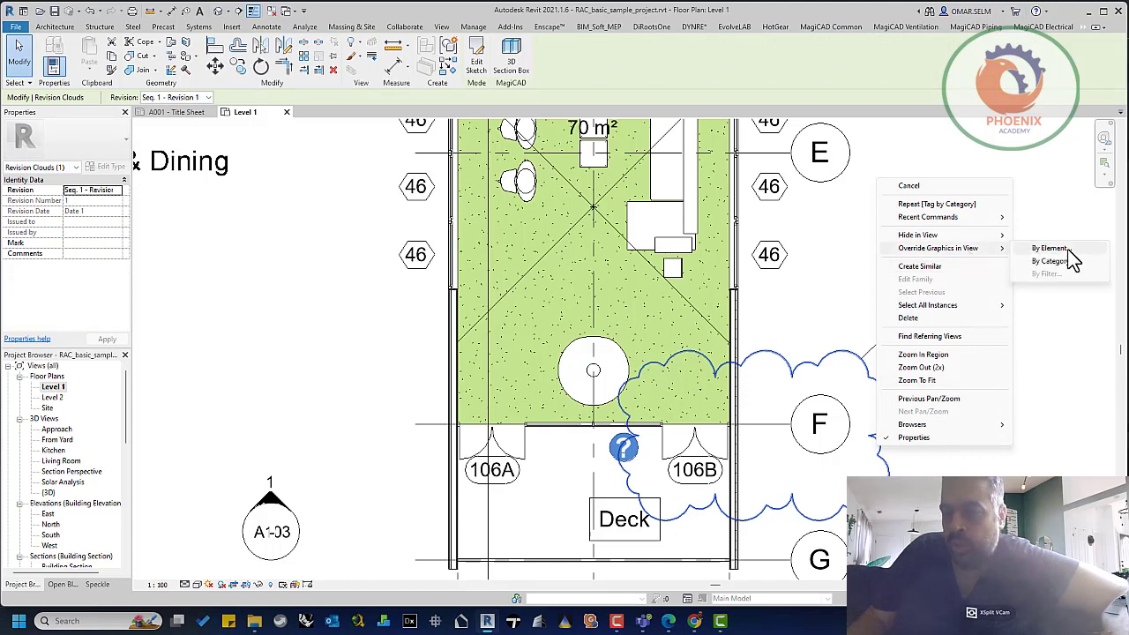
pyautogui.click(1059, 250)
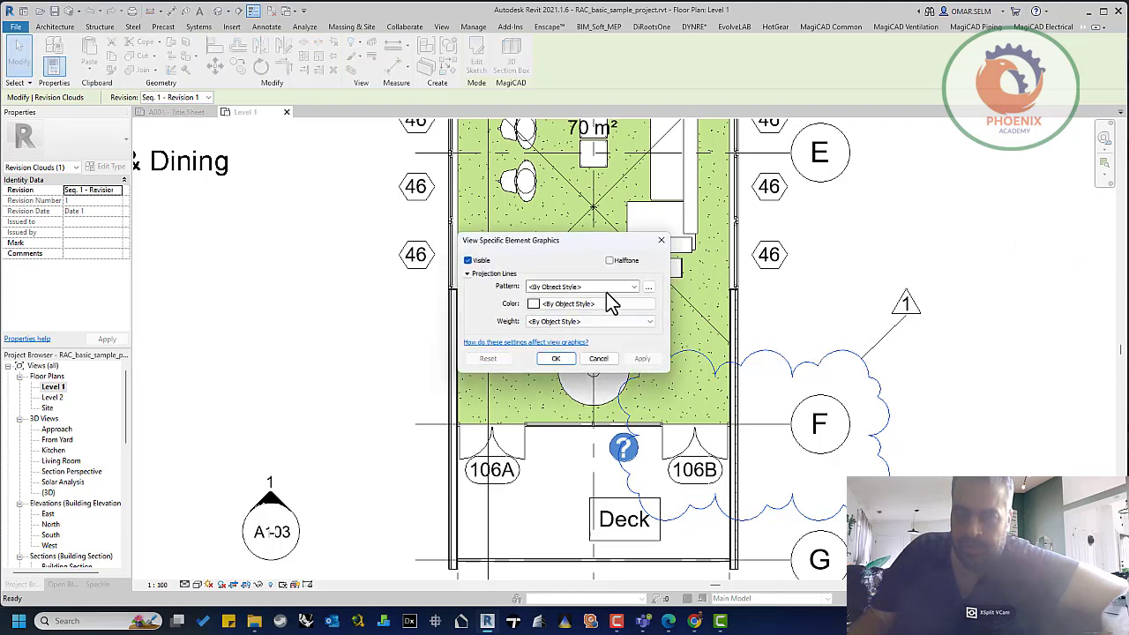
pyautogui.click(605, 307)
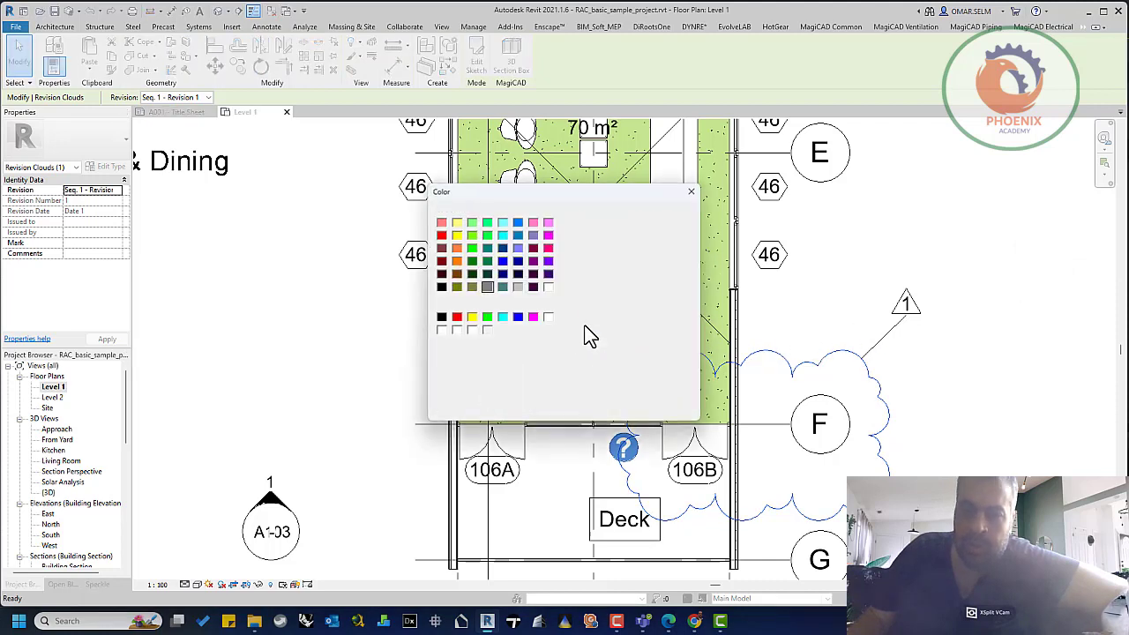
pyautogui.click(503, 318)
pyautogui.click(456, 318)
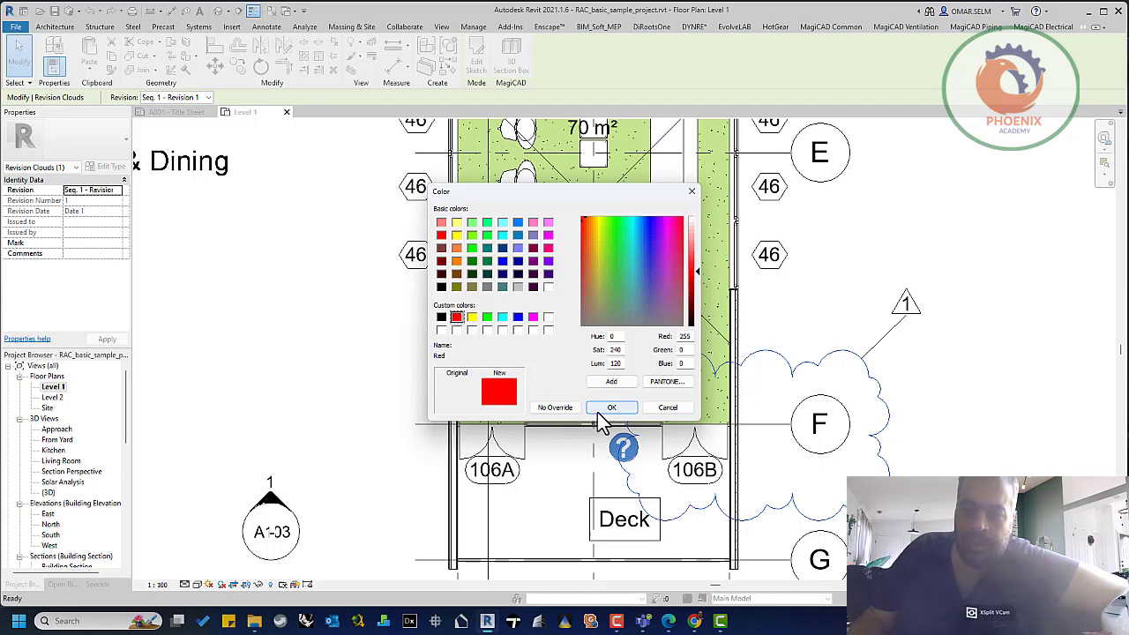
pyautogui.click(599, 410)
pyautogui.click(556, 360)
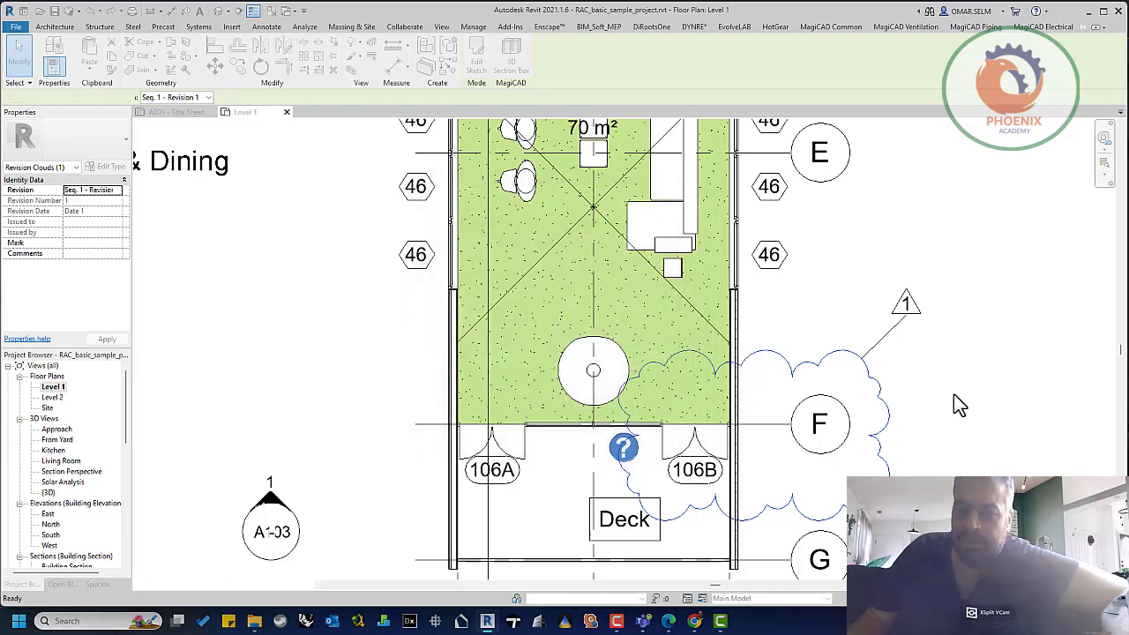
pyautogui.click(954, 394)
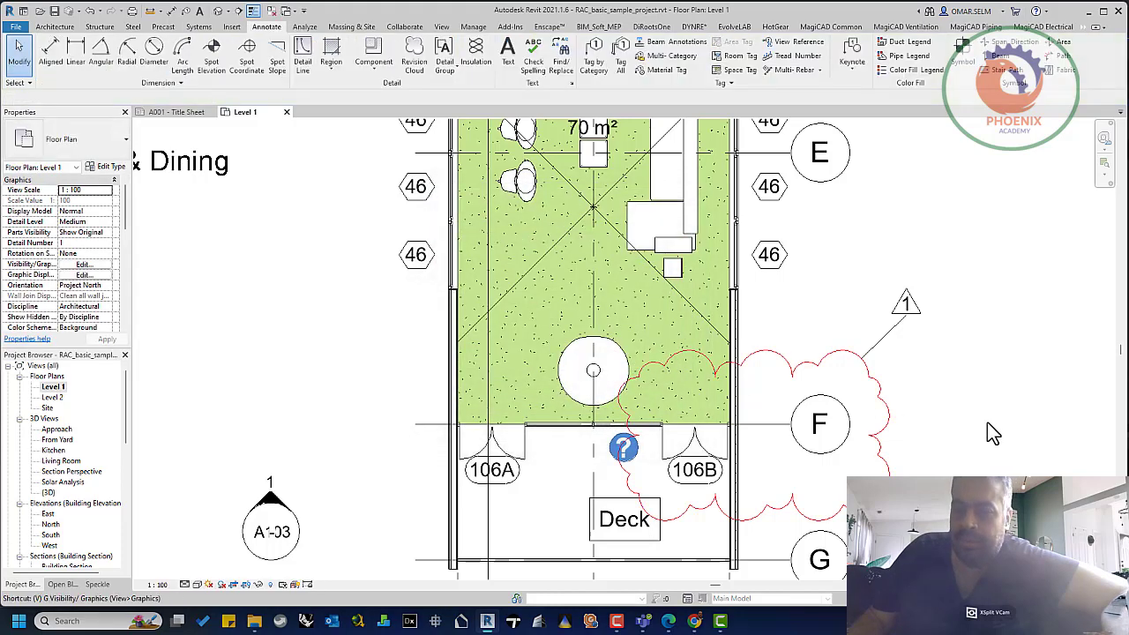
pyautogui.press('v')
pyautogui.press('g')
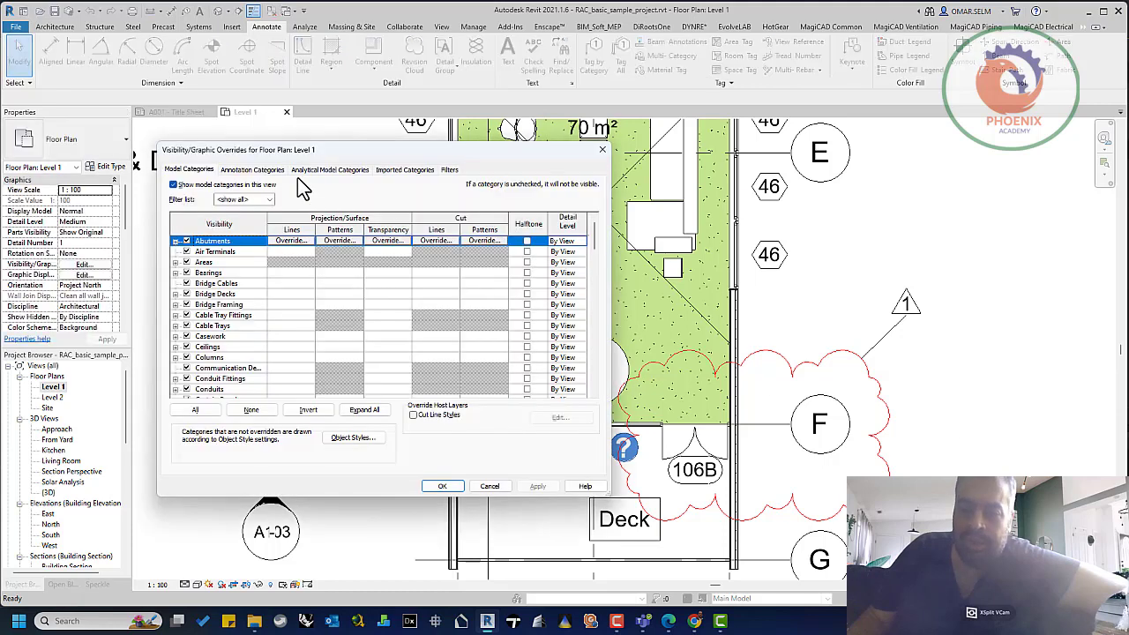
pyautogui.click(252, 169)
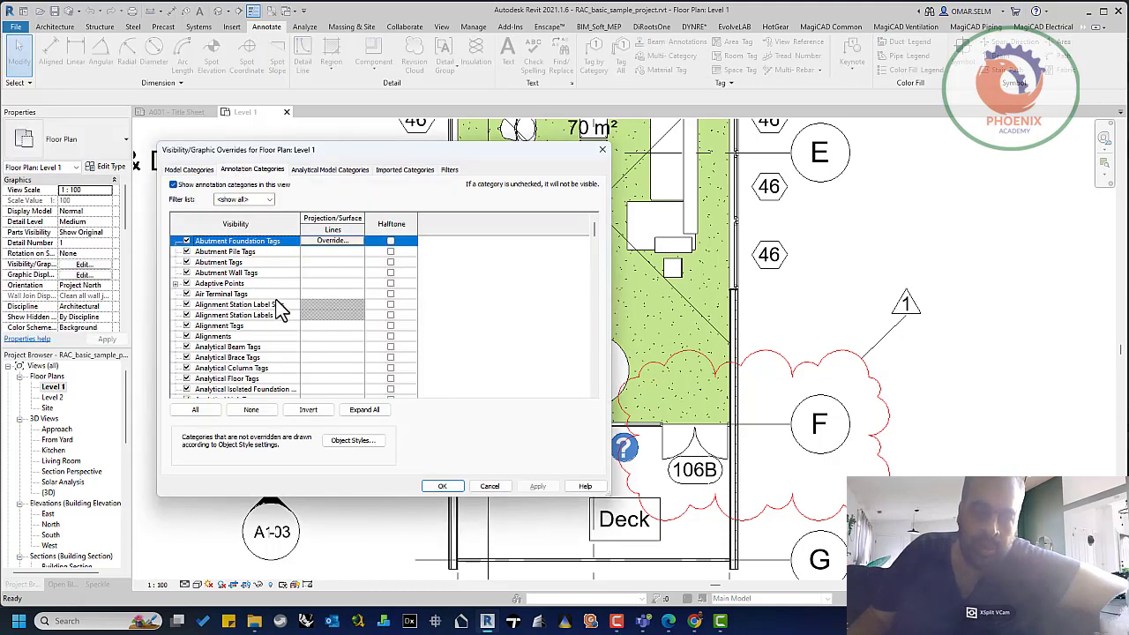
pyautogui.click(227, 318)
pyautogui.scroll(-15, 230, 320)
pyautogui.click(263, 336)
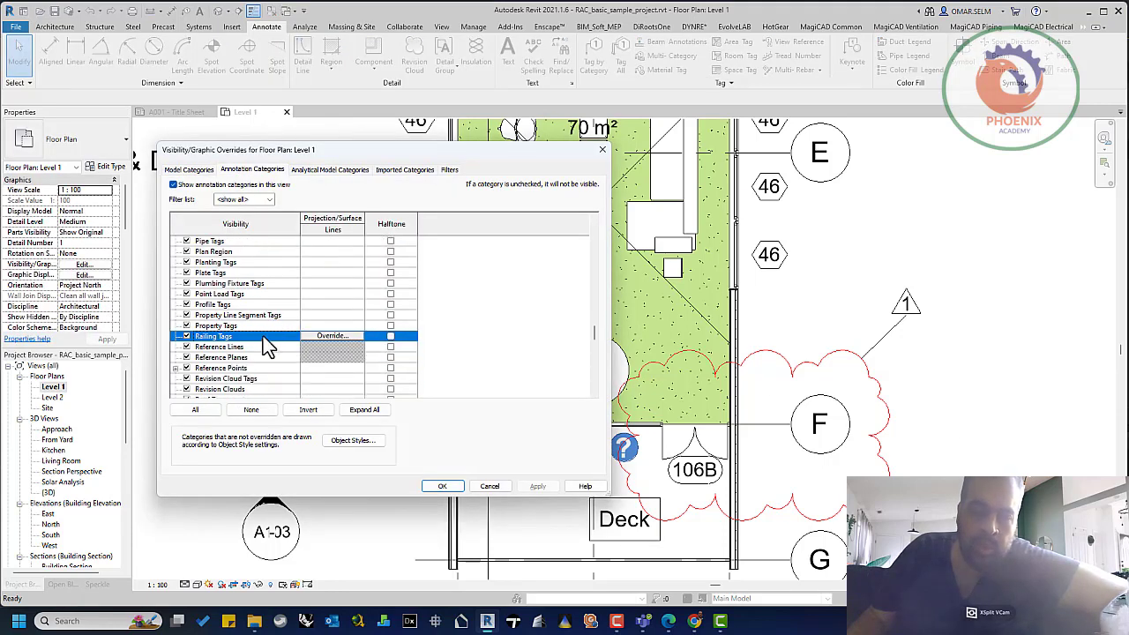
pyautogui.scroll(-1, 256, 359)
pyautogui.scroll(-2, 250, 367)
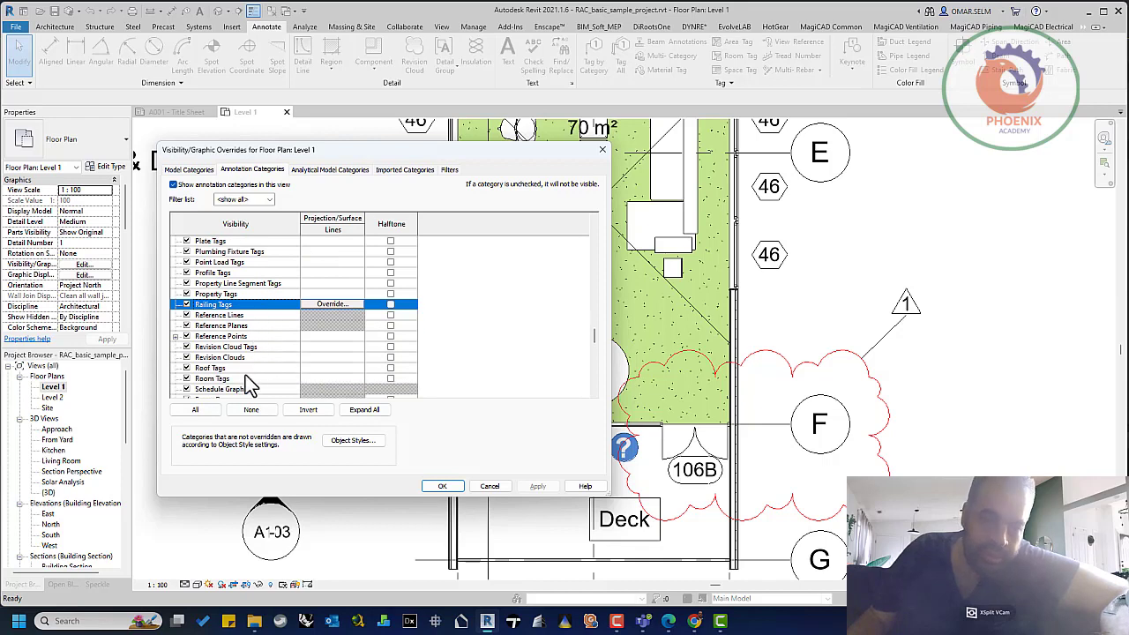
pyautogui.click(260, 358)
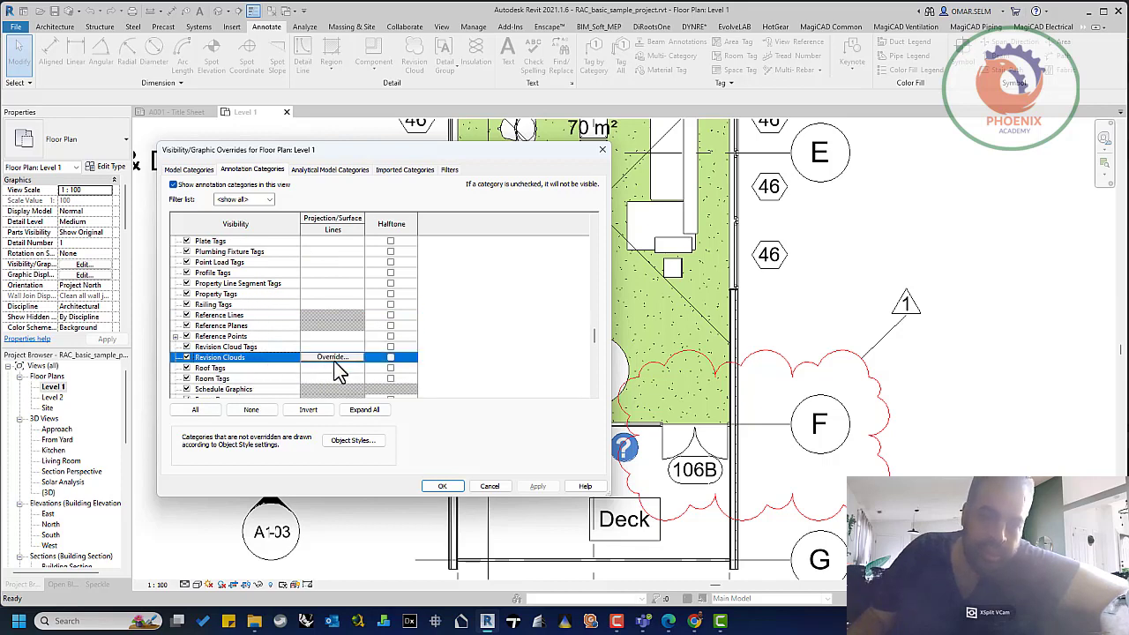
pyautogui.press('Return')
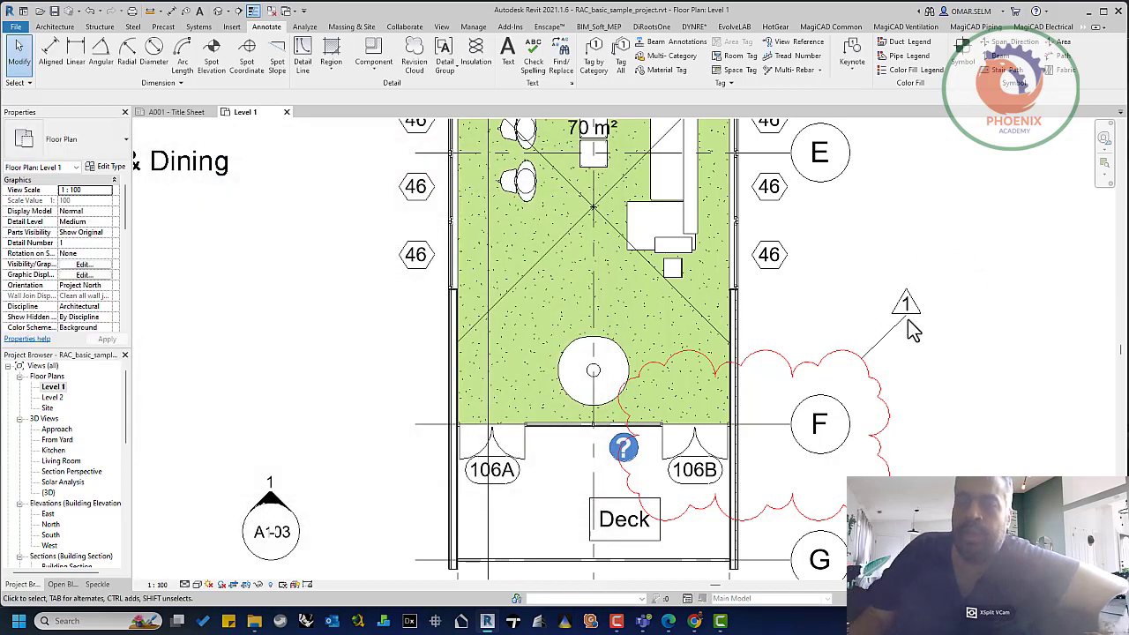
# - Open the Revisions settings and review the Numeric and Alphanumeric numbering options without changes
pyautogui.click(441, 28)
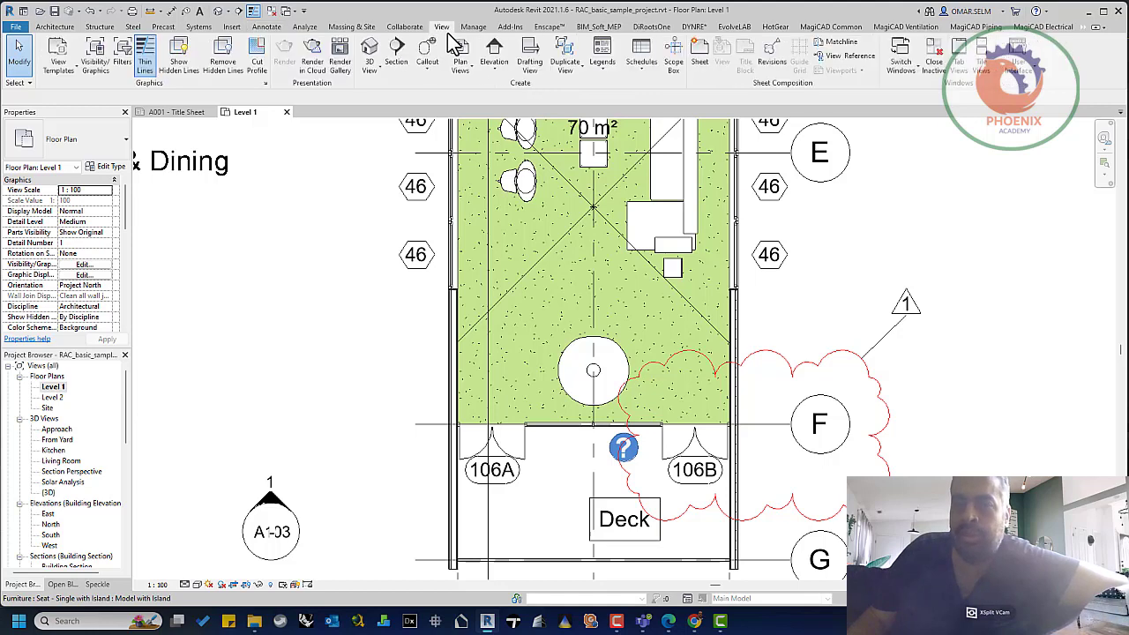
pyautogui.click(772, 60)
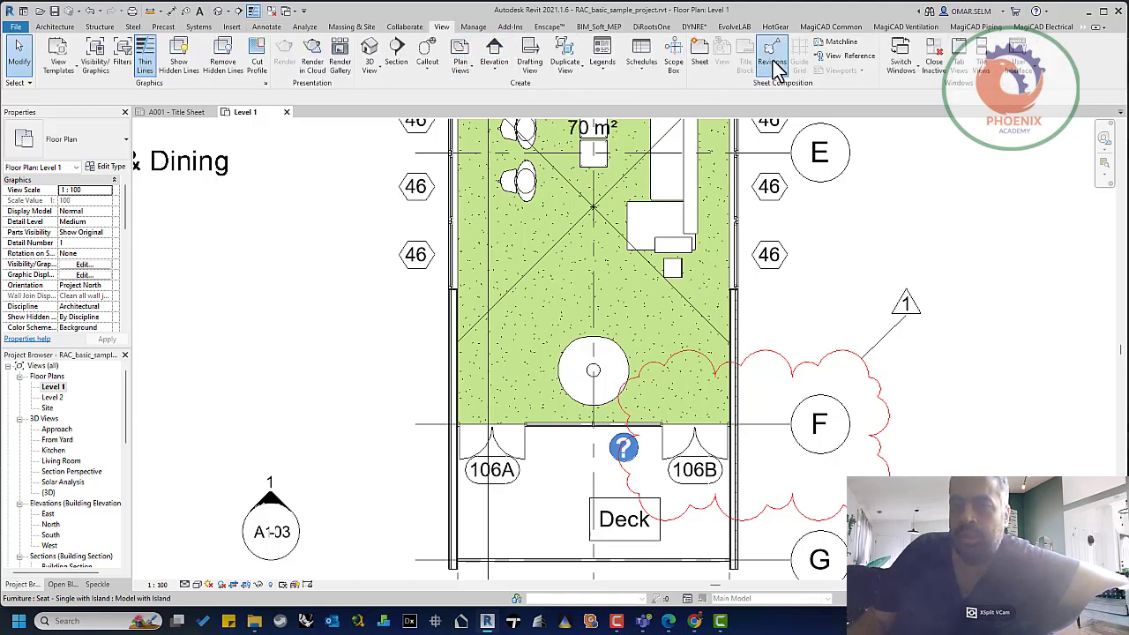
pyautogui.moveTo(654, 164); pyautogui.dragTo(725, 216)
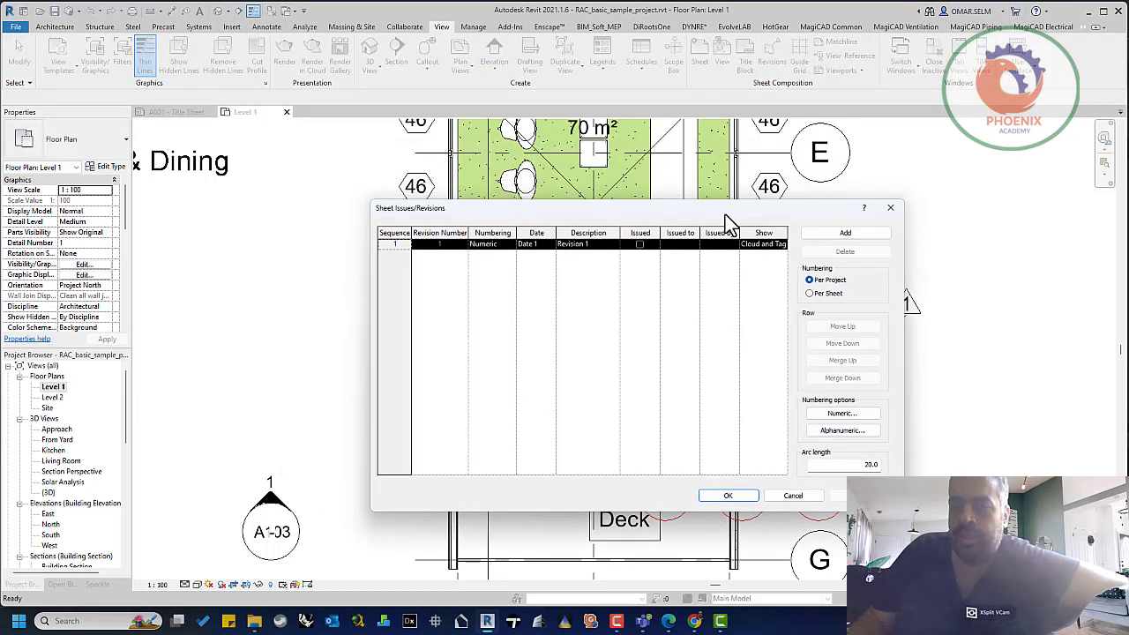
pyautogui.click(845, 416)
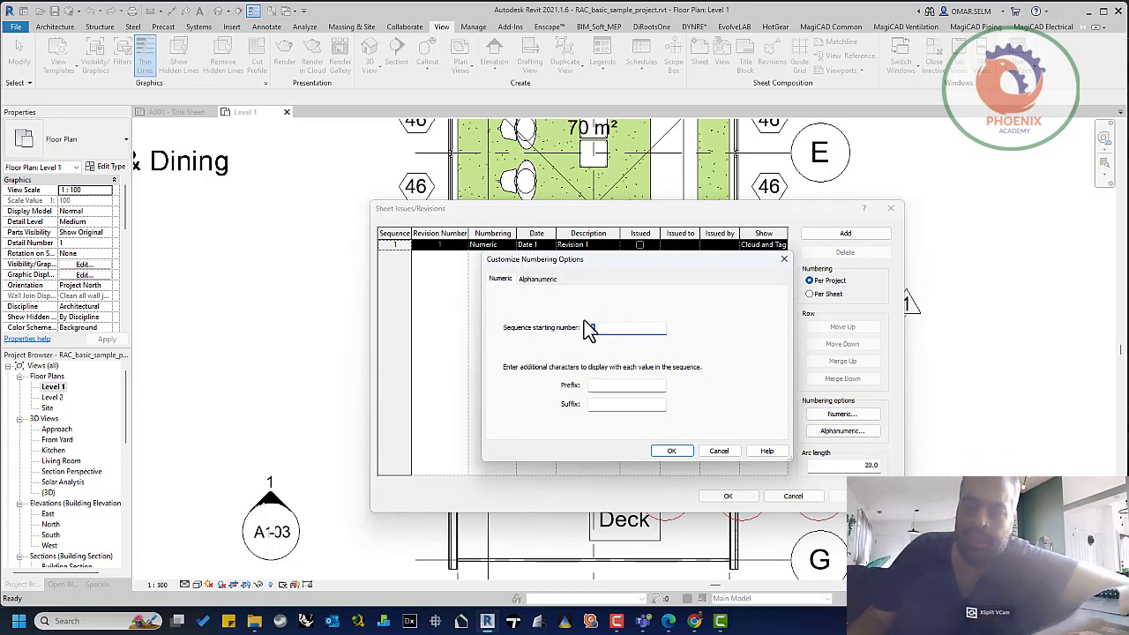
pyautogui.click(538, 279)
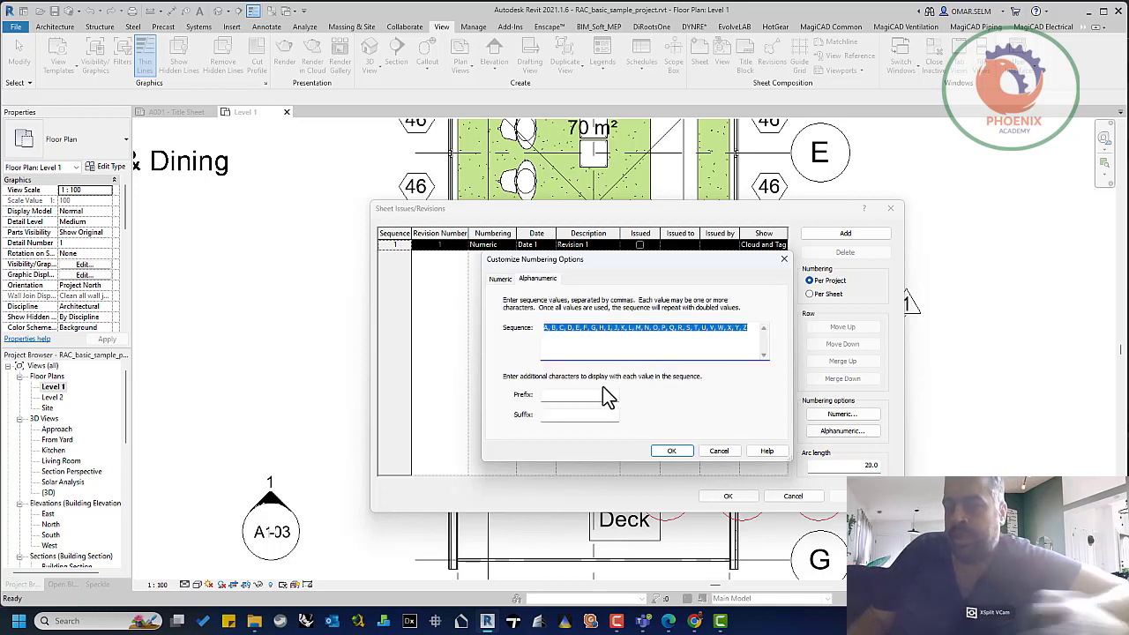
pyautogui.click(710, 451)
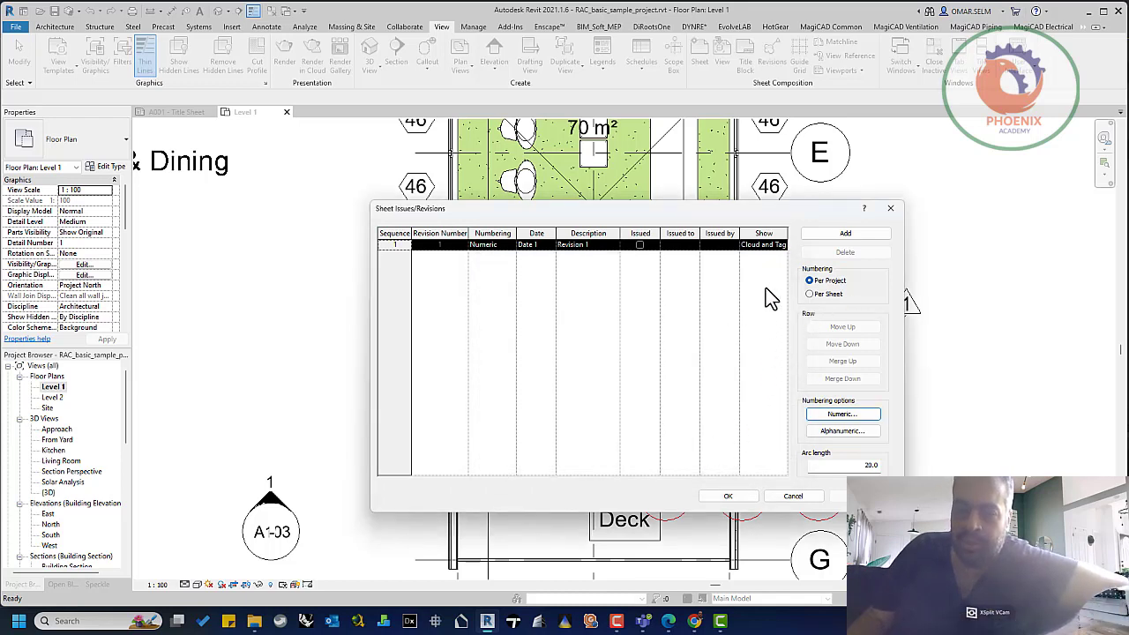
# - Add Revision 2 and give Revision 1 date 14/4/2023 and issued-by XX
pyautogui.click(839, 235)
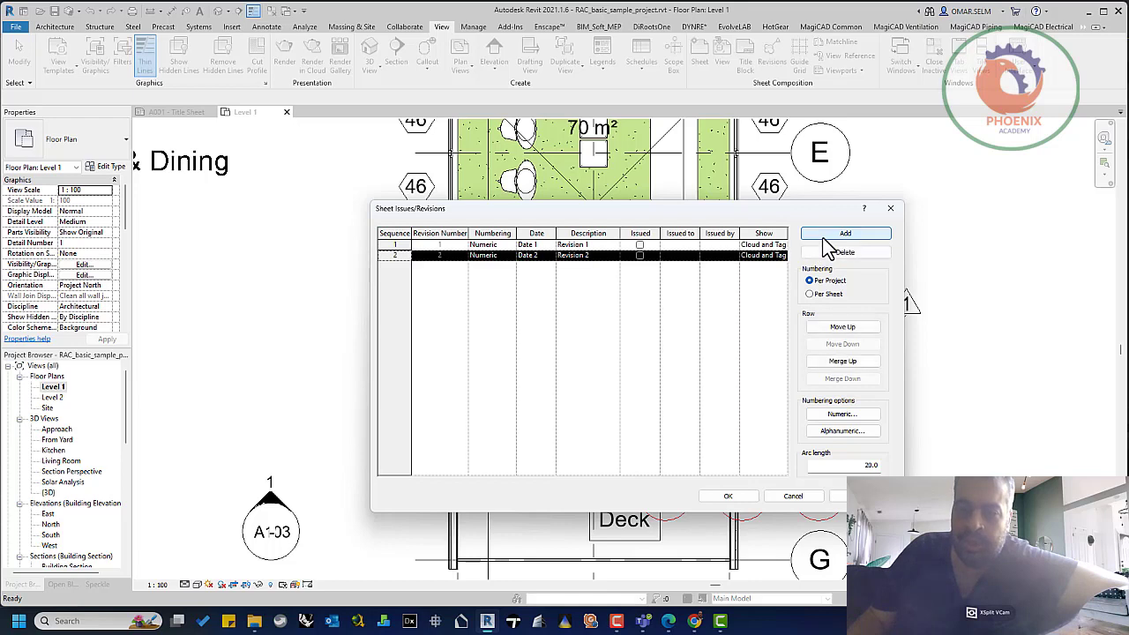
pyautogui.click(503, 245)
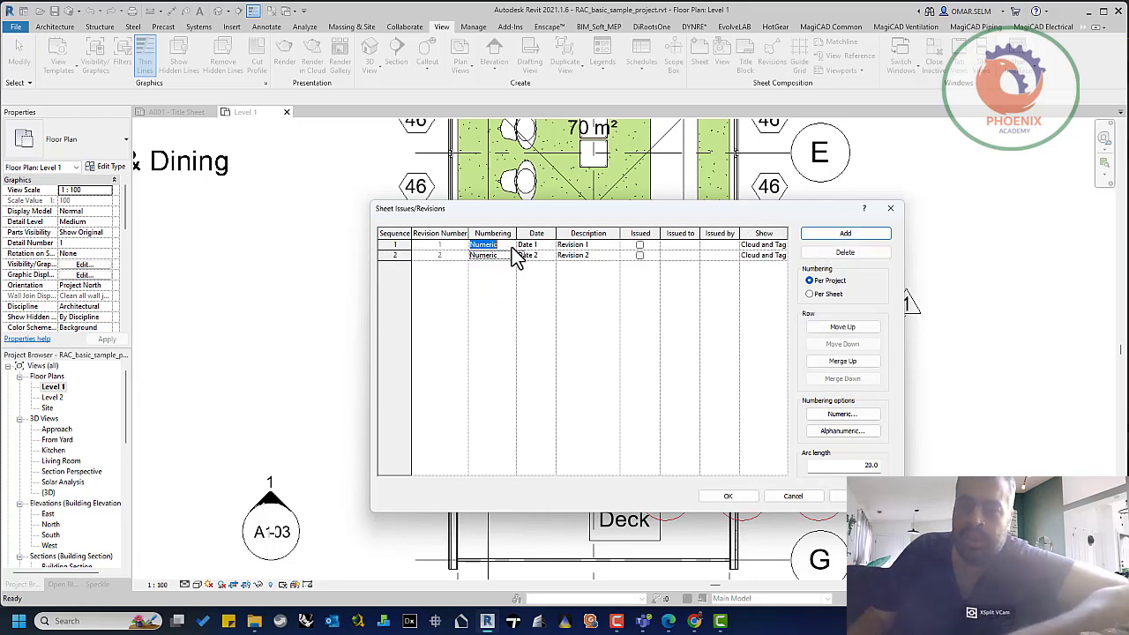
pyautogui.click(510, 245)
pyautogui.press('Return')
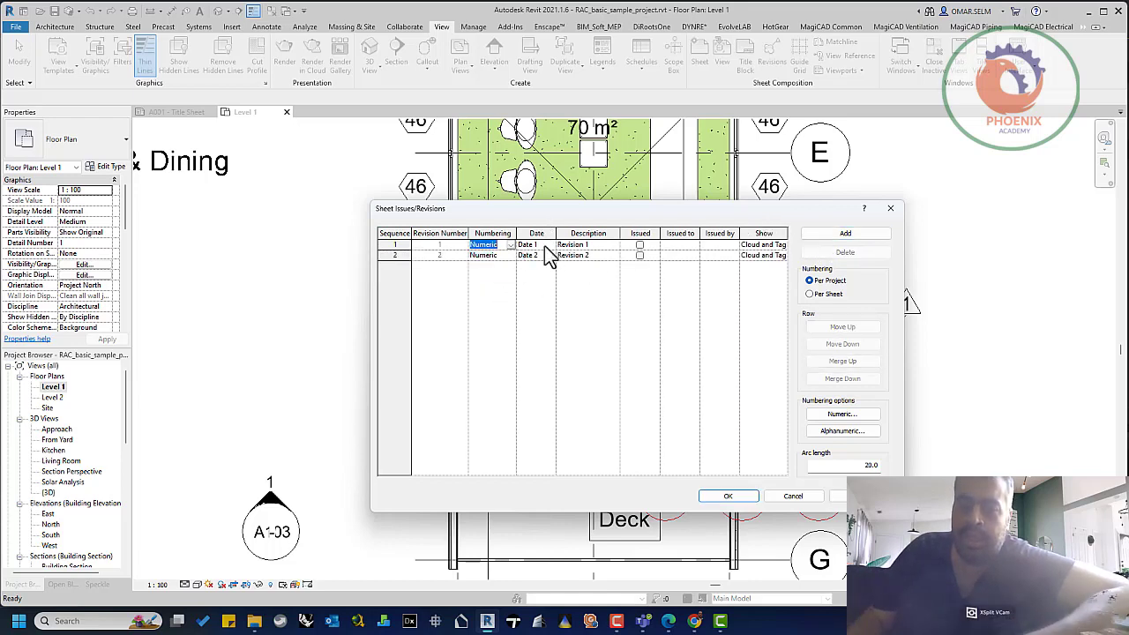
pyautogui.click(545, 246)
pyautogui.write('14/4/2023')
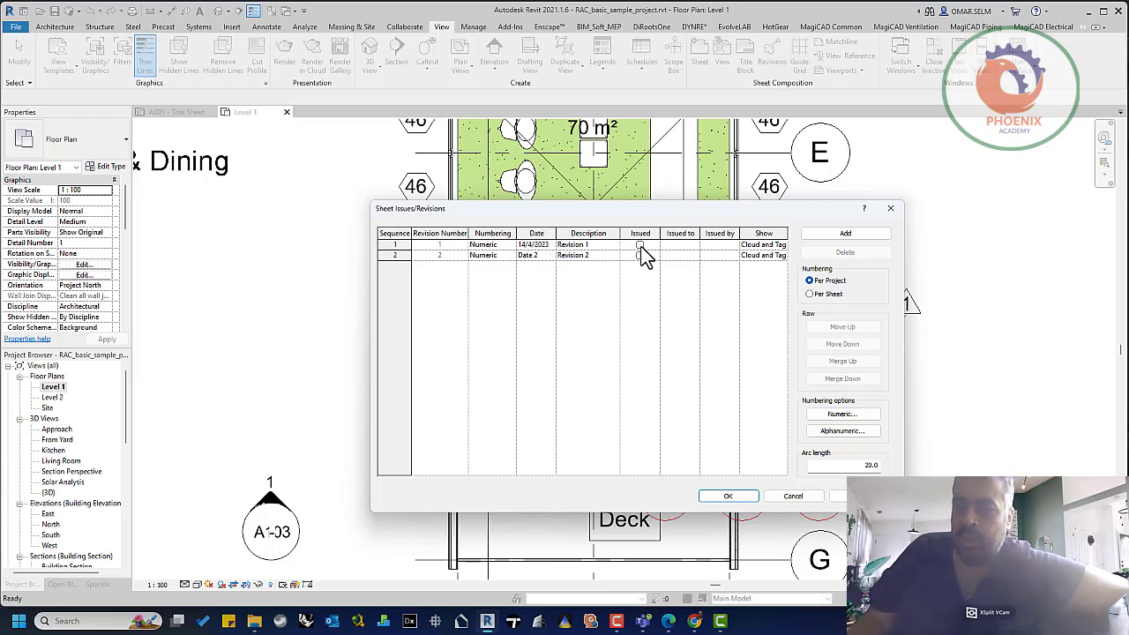
pyautogui.click(640, 245)
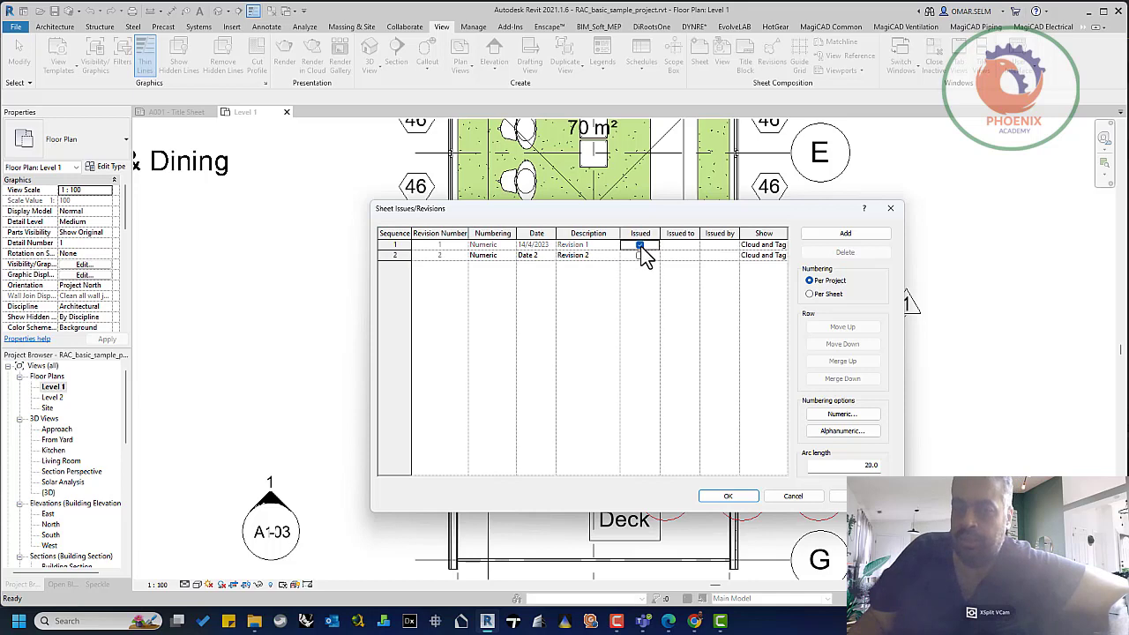
pyautogui.click(639, 245)
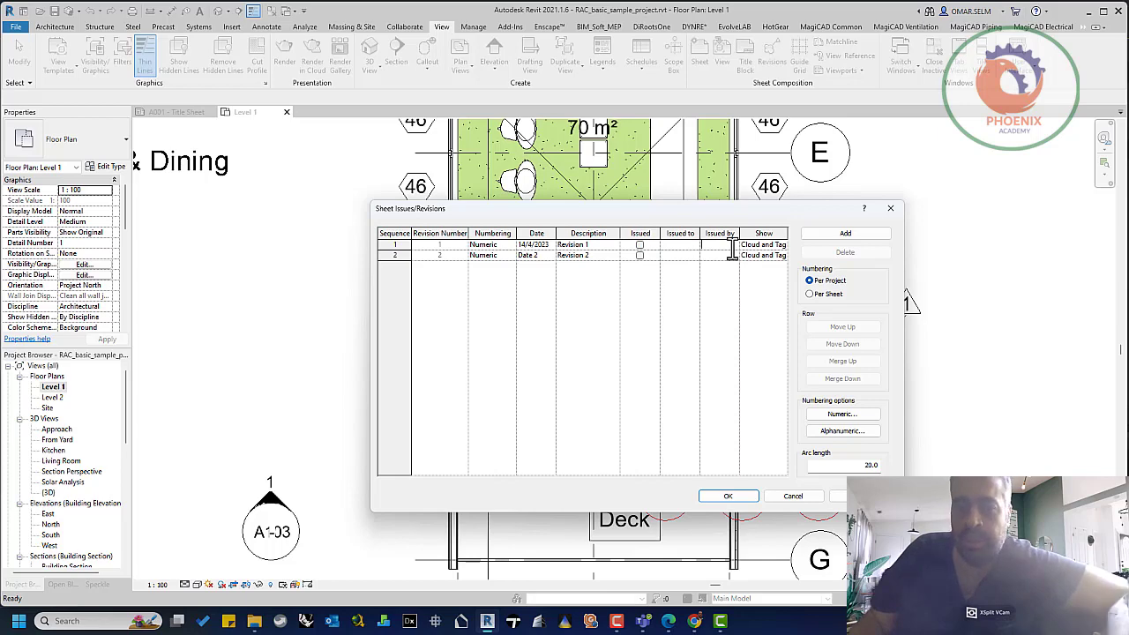
pyautogui.write('XX')
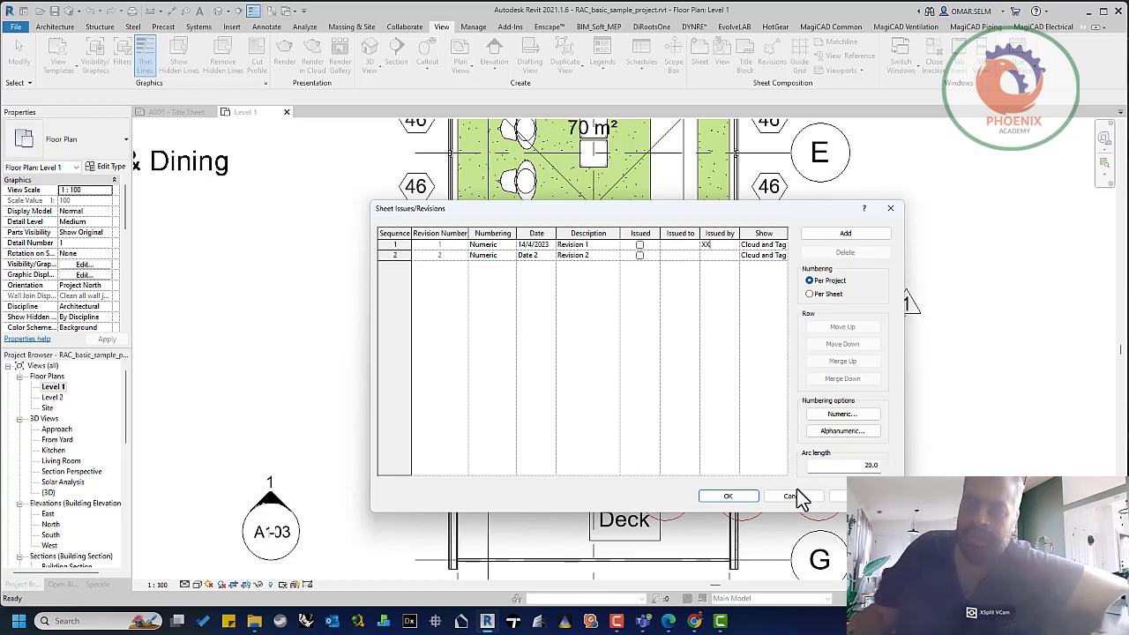
pyautogui.click(730, 496)
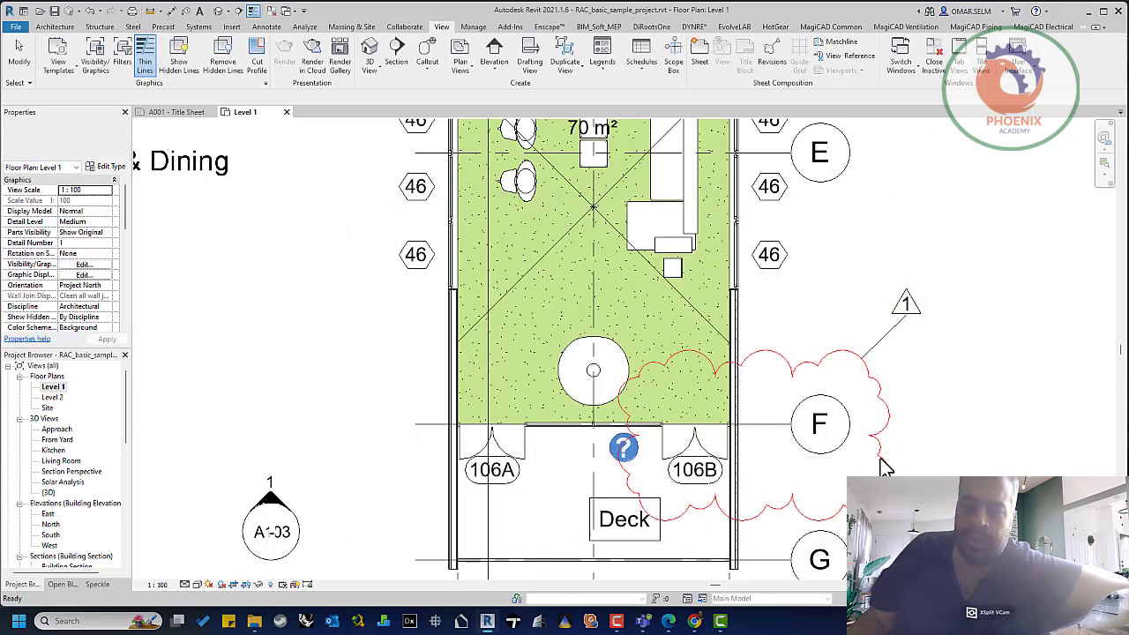
# - Reassign the revision cloud near grid F to Revision 2
pyautogui.click(887, 388)
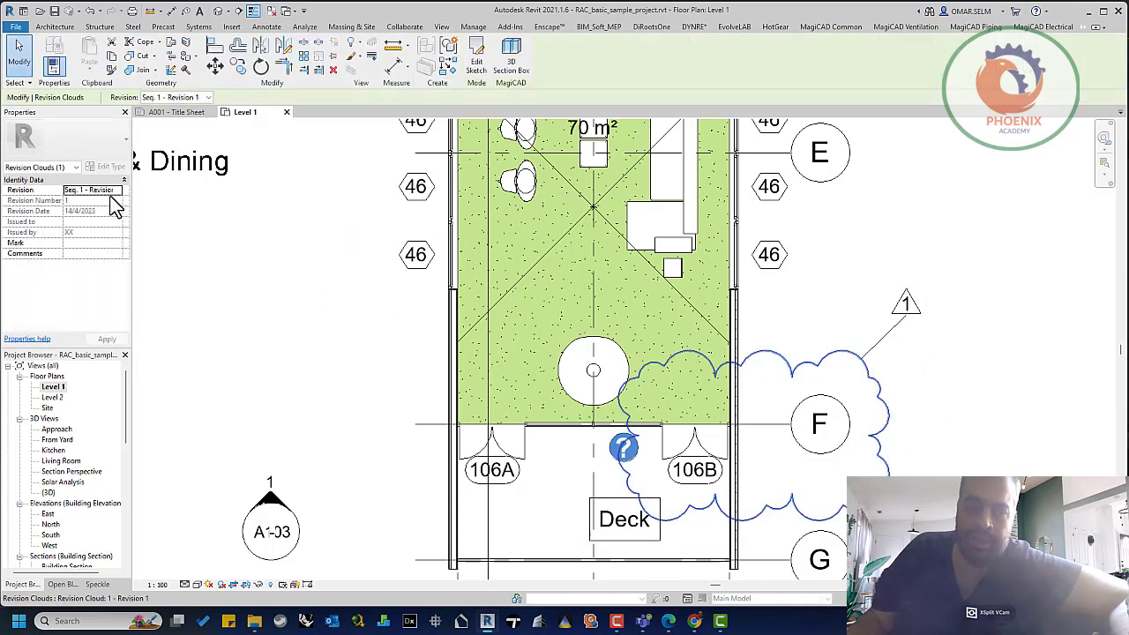
pyautogui.click(121, 191)
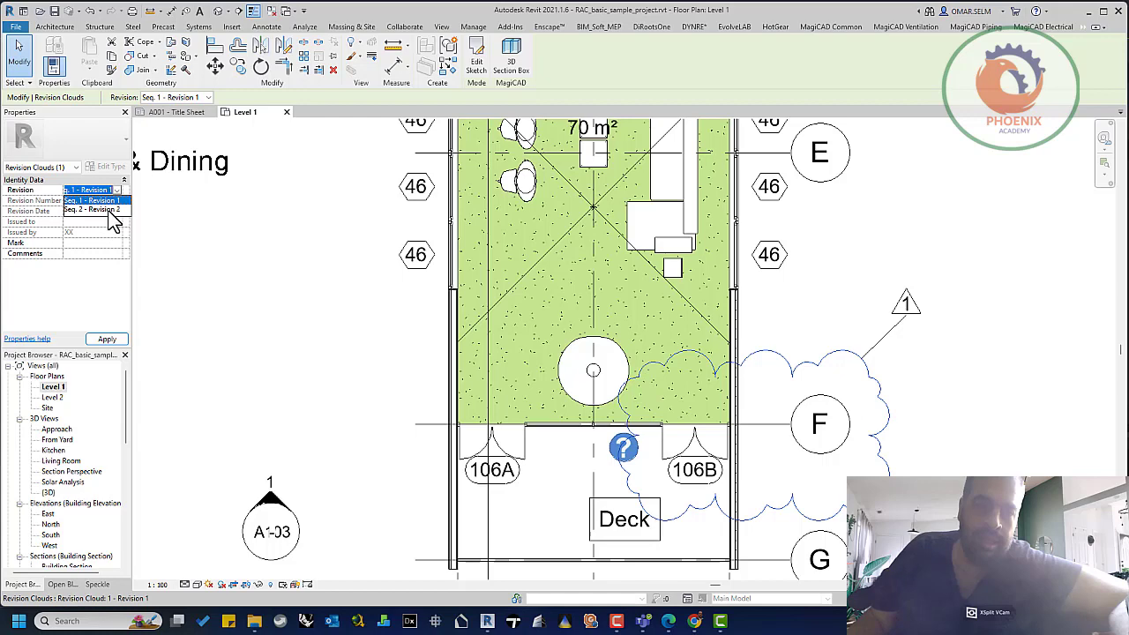
pyautogui.click(110, 211)
# - Collapse Views (all) in the Project Browser, expand Sheets and select A102 - Plans
pyautogui.click(52, 380)
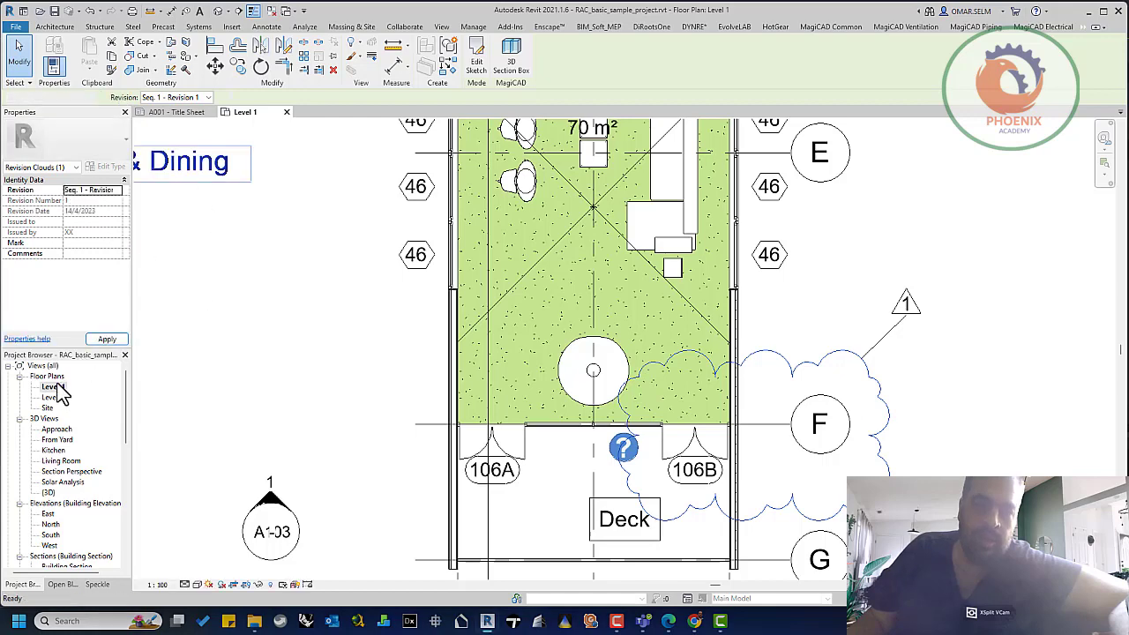
pyautogui.press('Up')
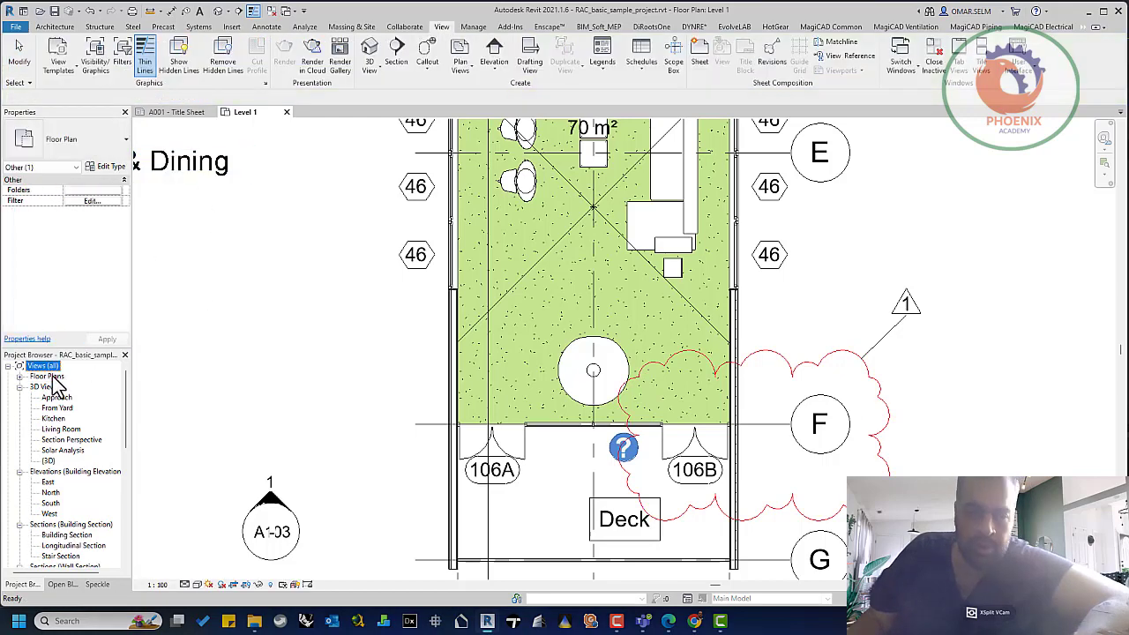
pyautogui.press('Left')
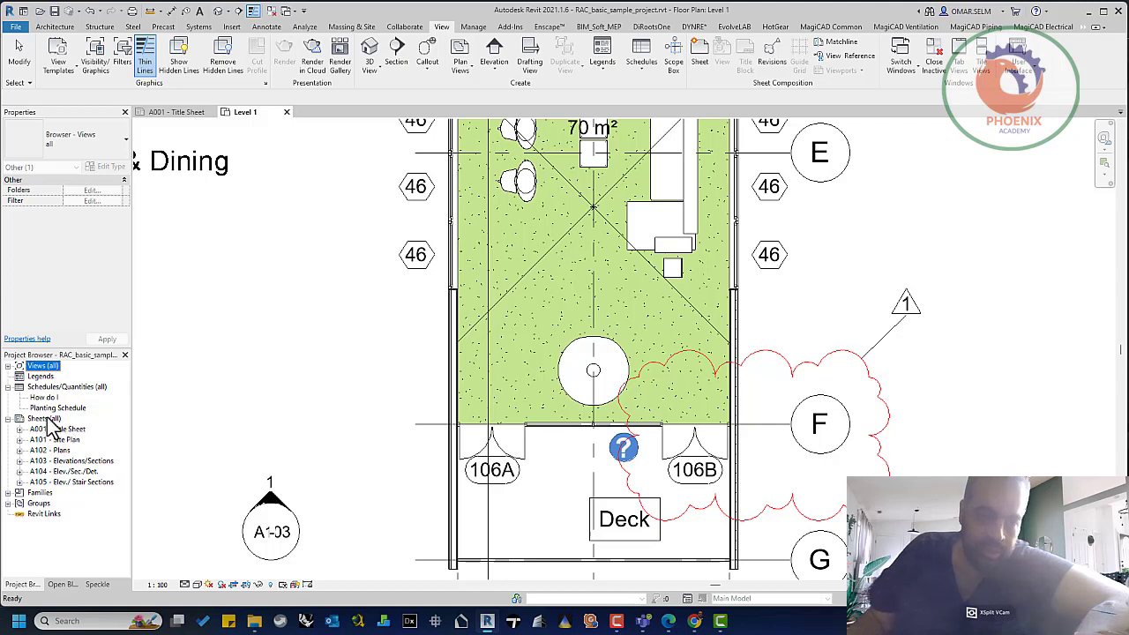
pyautogui.click(47, 418)
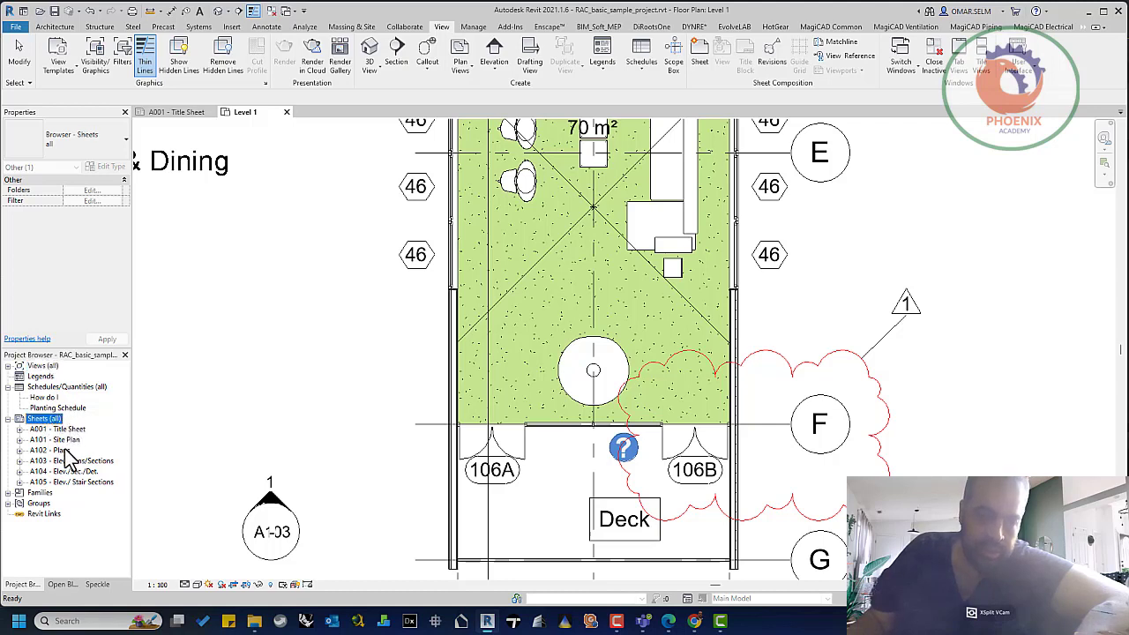
pyautogui.click(56, 450)
# - Open sheet A102 - Plans and tick Revision 2 under Shown in Revision Schedule
pyautogui.doubleClick(97, 450)
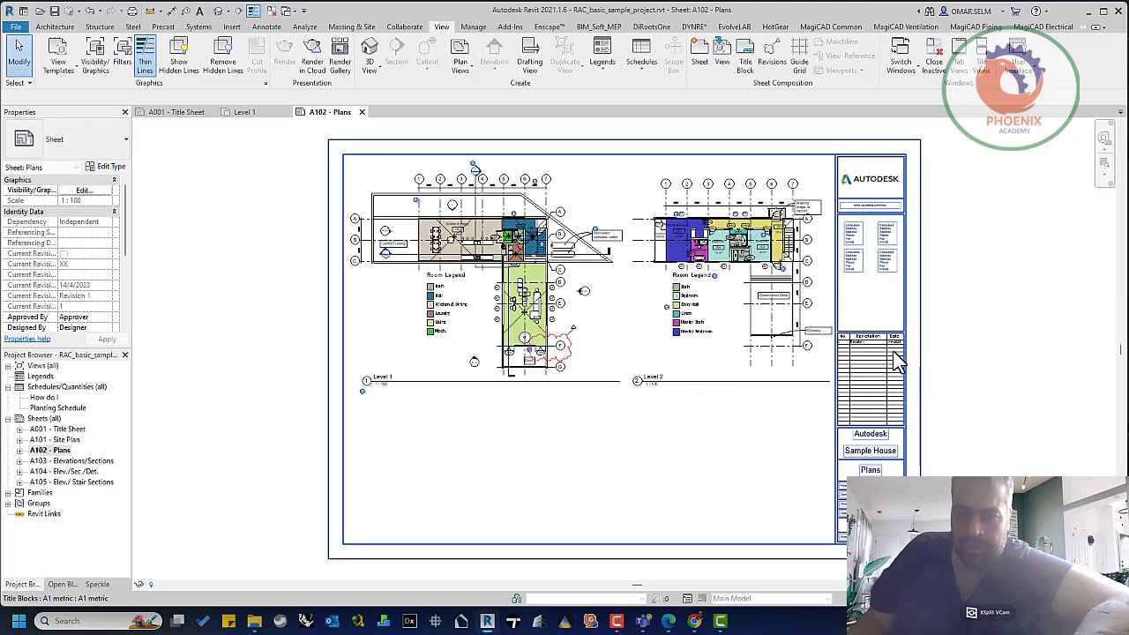
pyautogui.scroll(5, 897, 357)
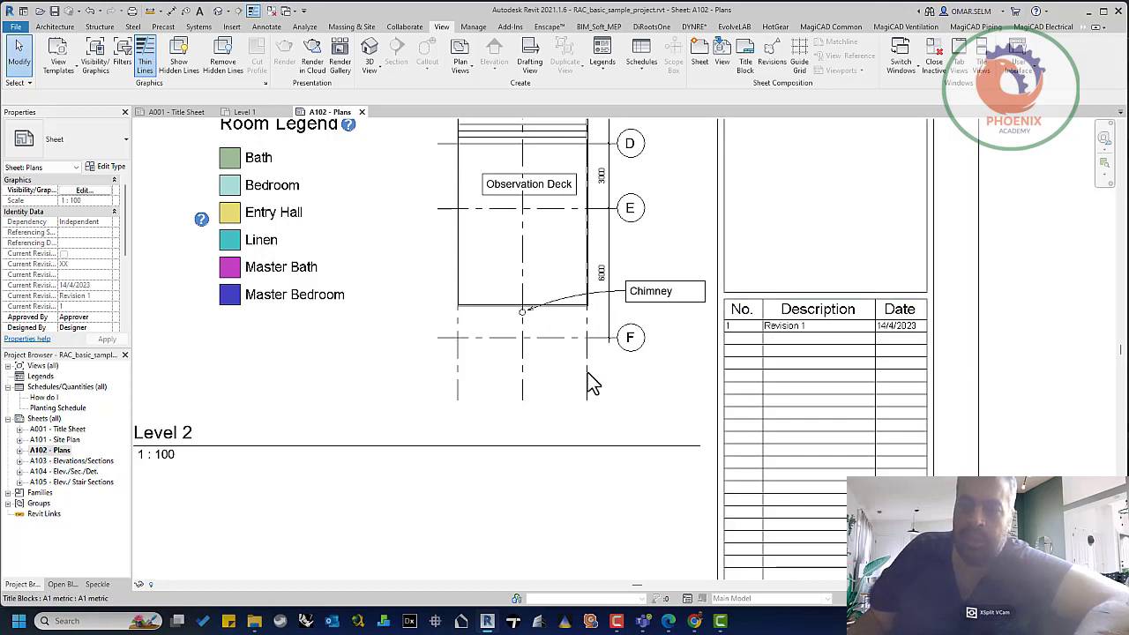
pyautogui.scroll(-2, 104, 277)
pyautogui.scroll(-2, 103, 276)
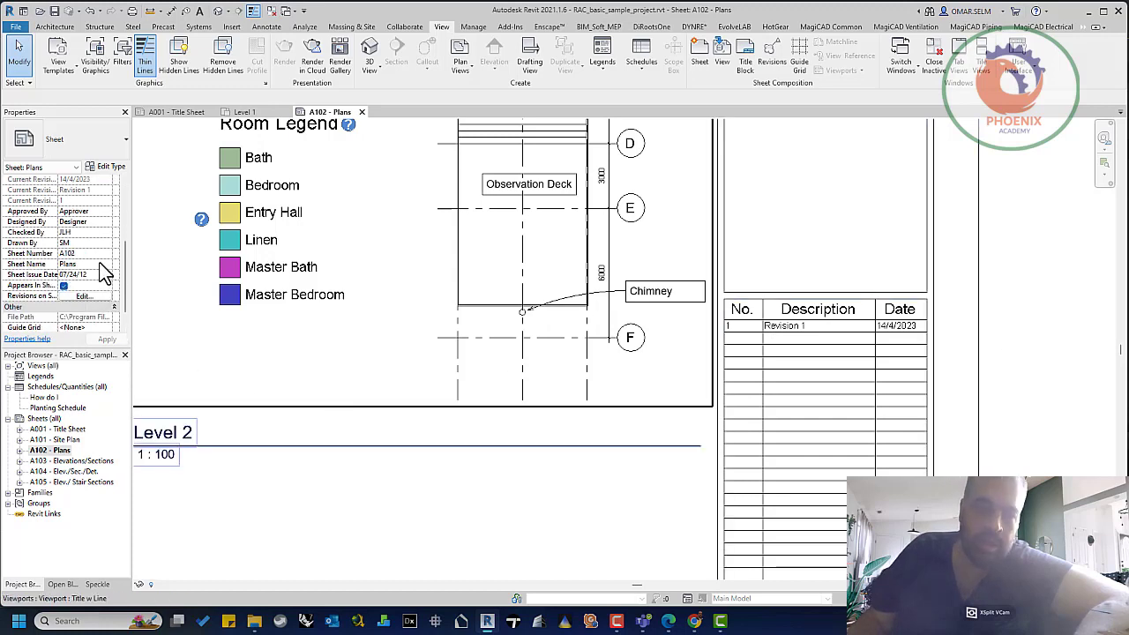
pyautogui.click(84, 296)
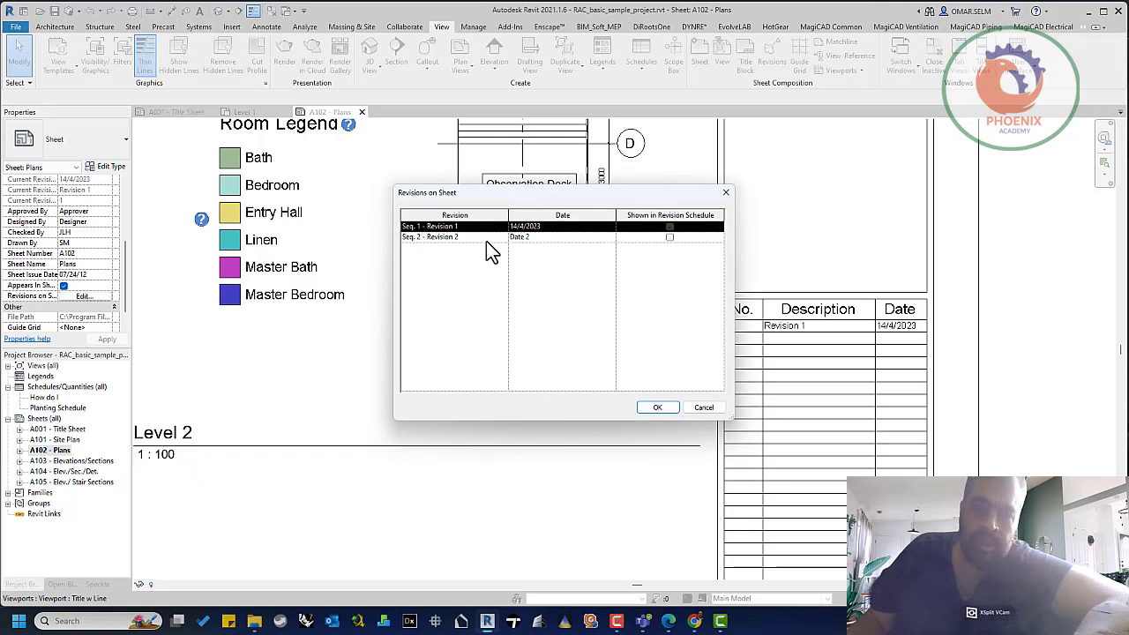
pyautogui.click(484, 240)
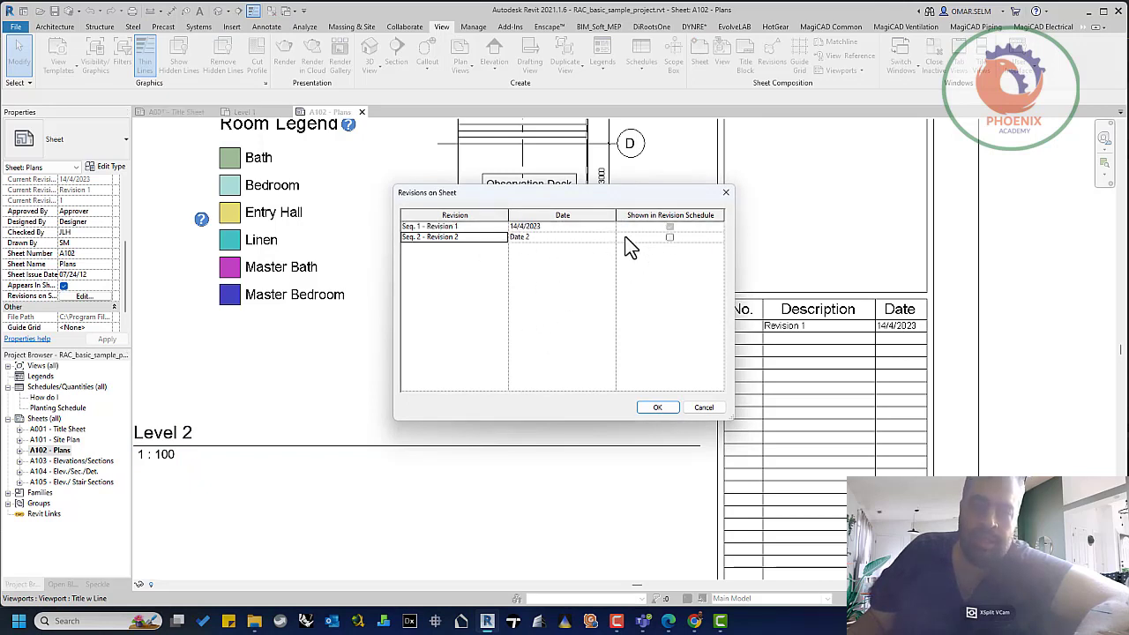
pyautogui.click(657, 408)
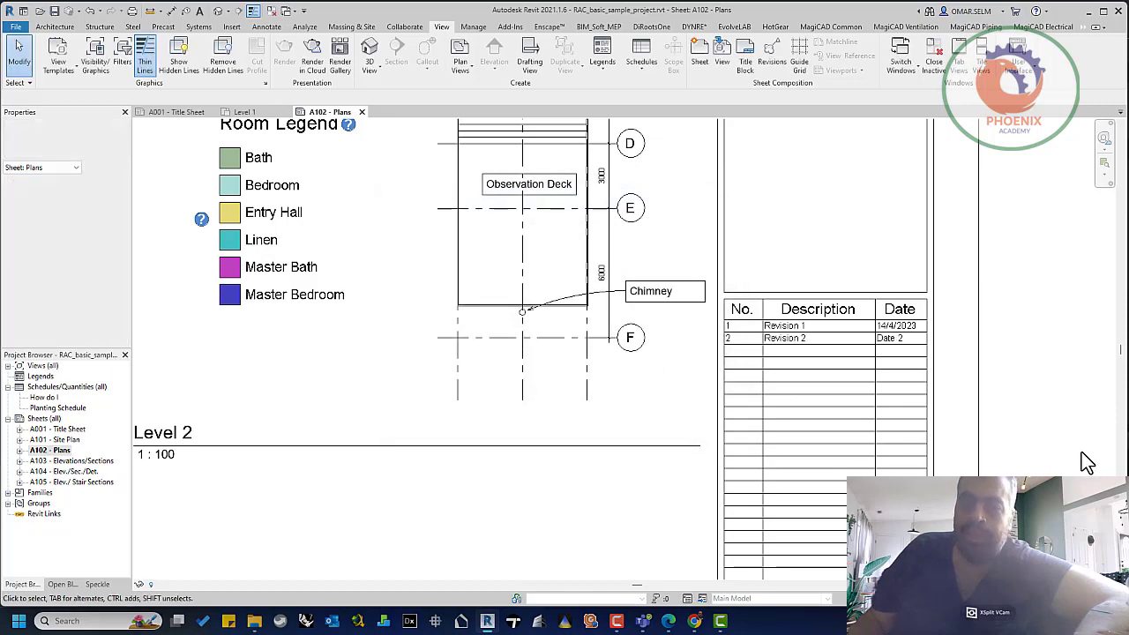
pyautogui.scroll(-1, 1063, 411)
pyautogui.scroll(-1, 1062, 408)
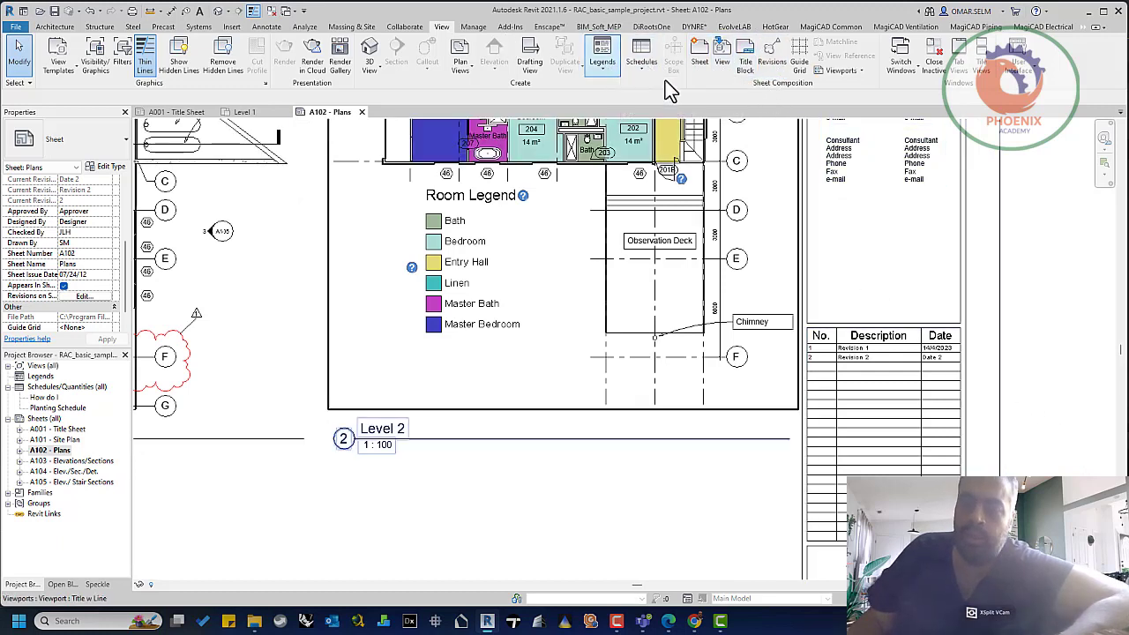
pyautogui.click(774, 70)
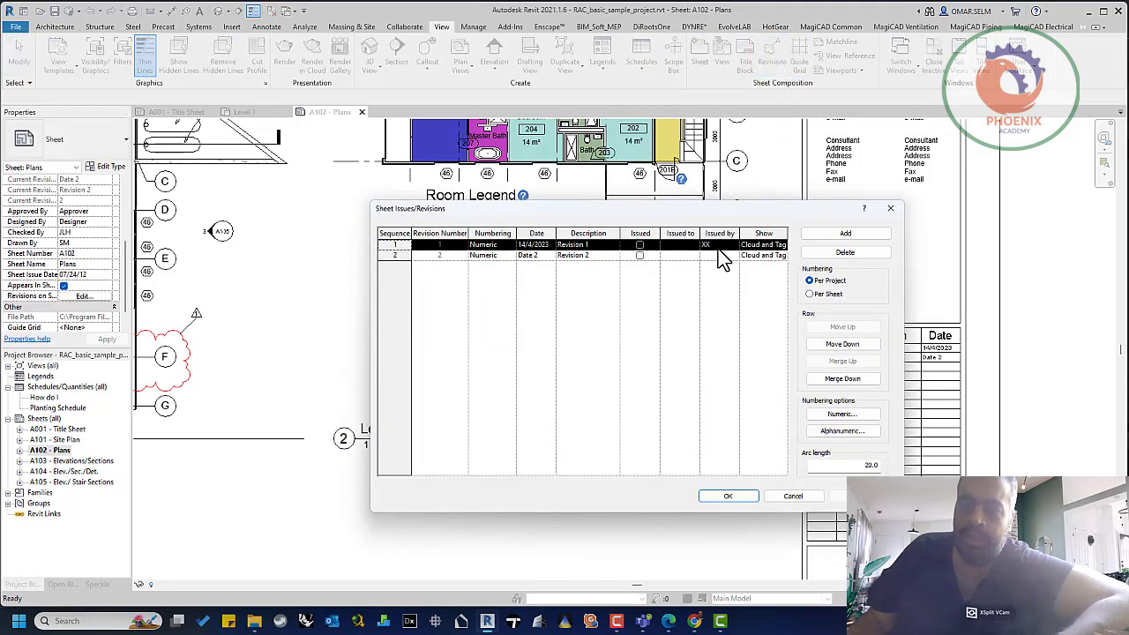
pyautogui.click(778, 244)
pyautogui.click(781, 245)
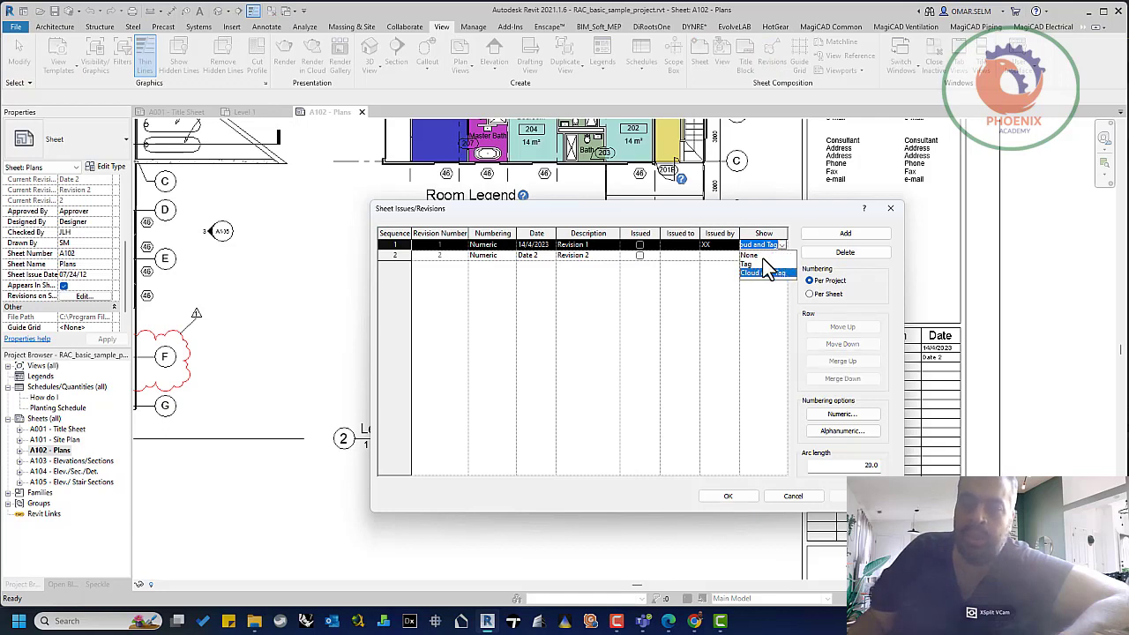
pyautogui.click(891, 211)
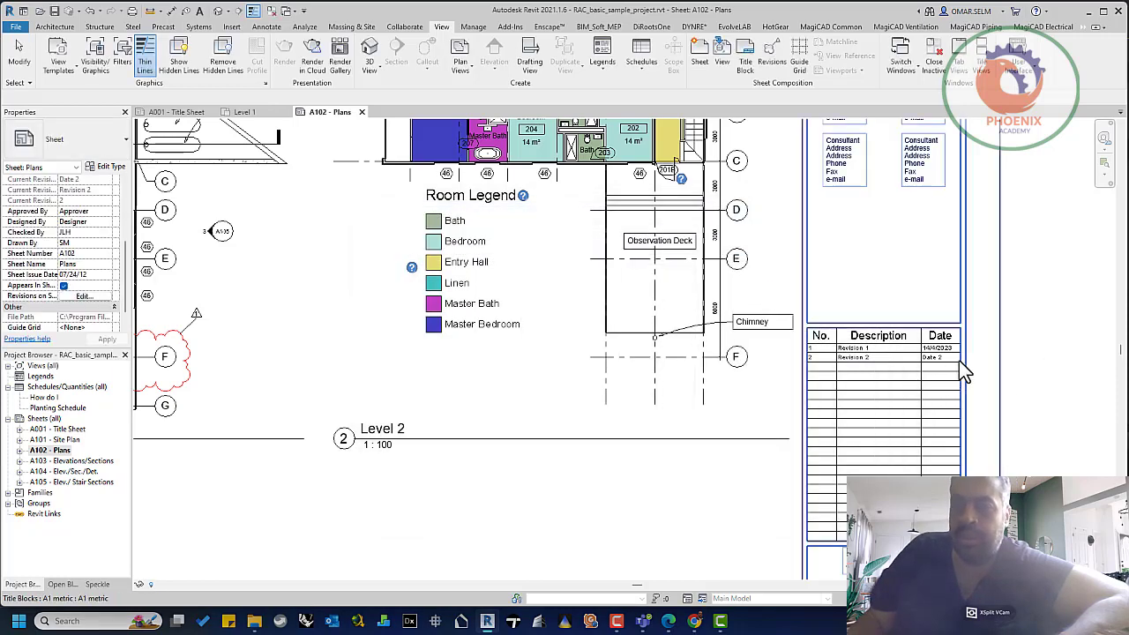
pyautogui.click(852, 194)
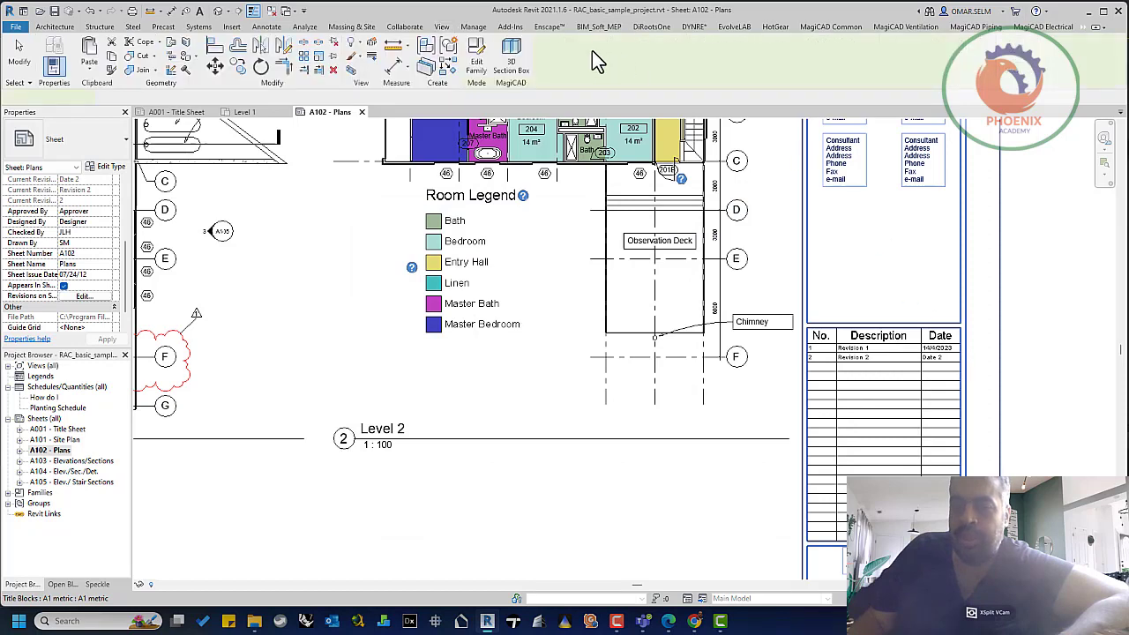
# - Edit the A1 metric title block family and place the Revision Schedule in its empty panel
pyautogui.click(476, 62)
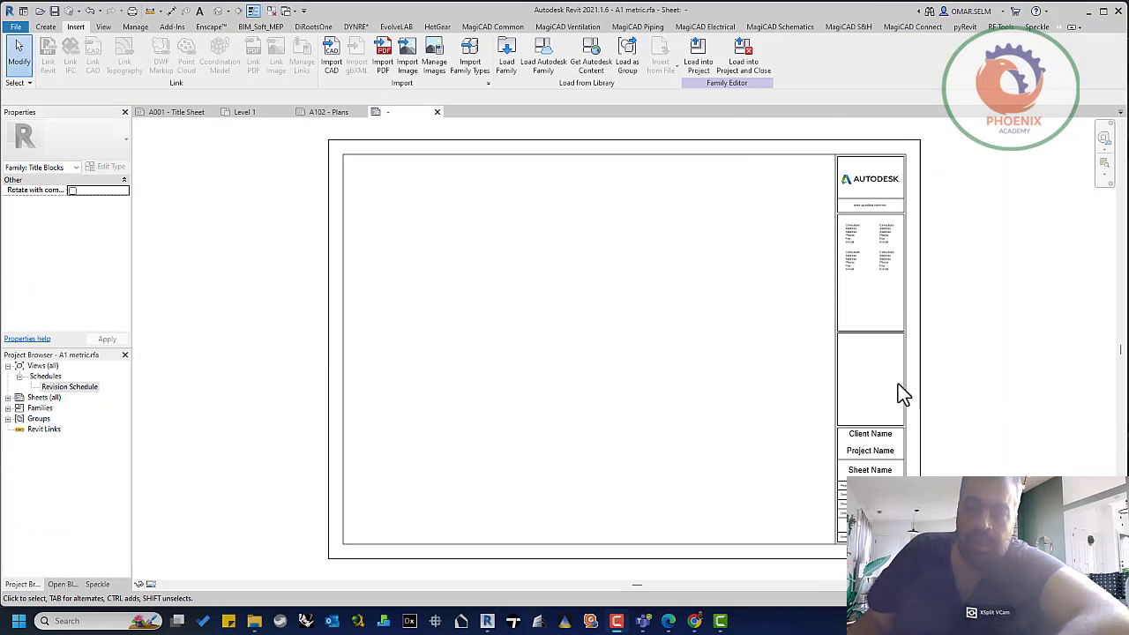
pyautogui.click(68, 388)
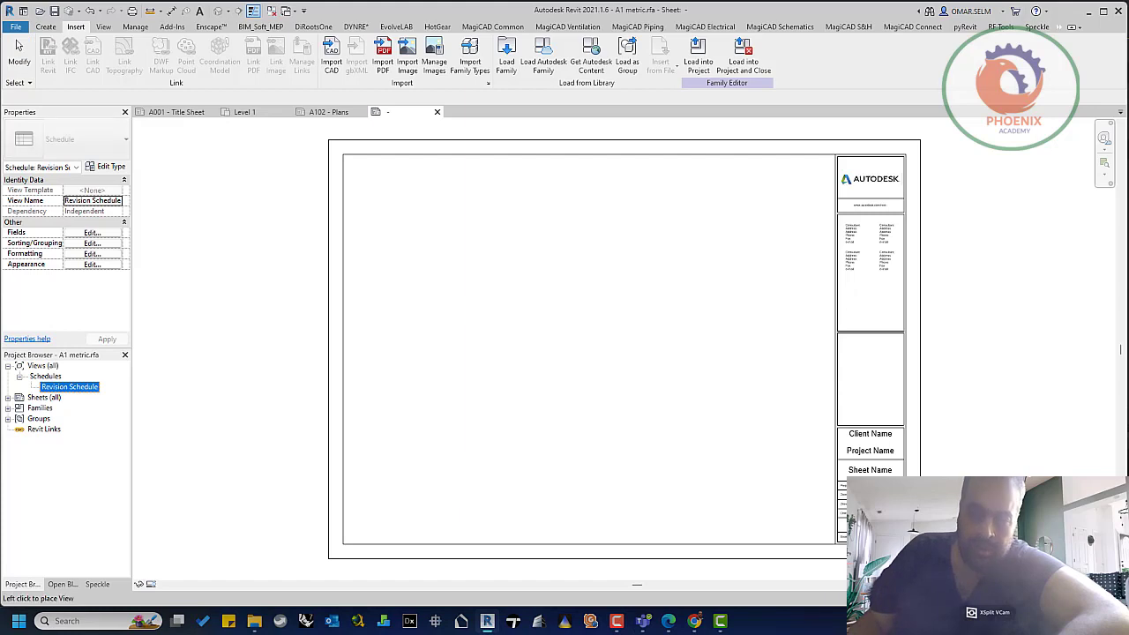
pyautogui.click(869, 376)
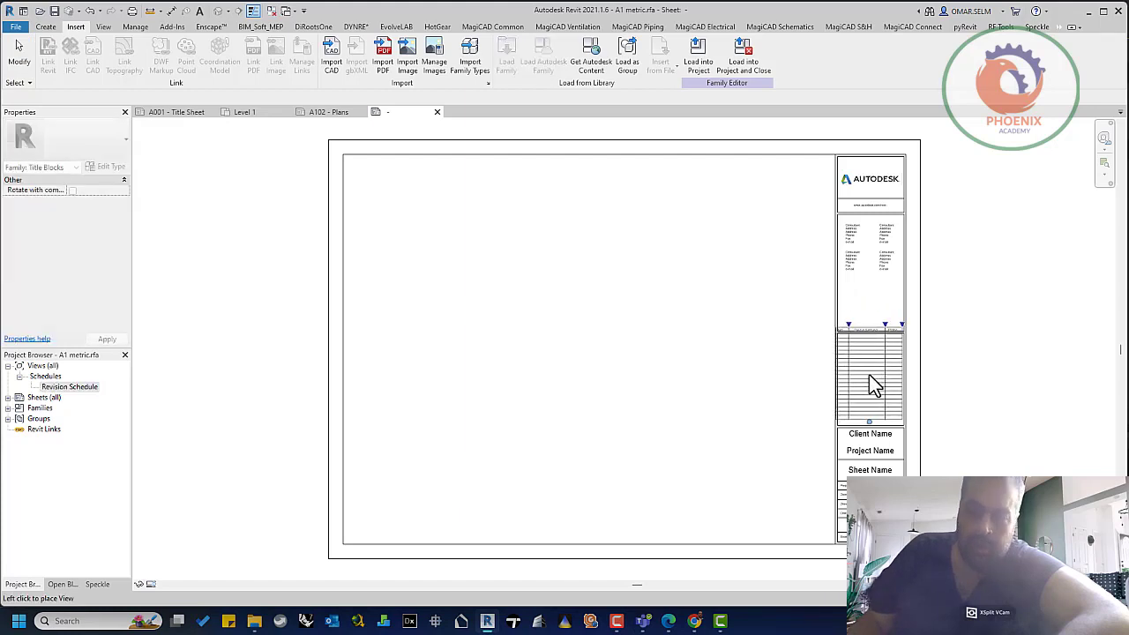
pyautogui.click(869, 378)
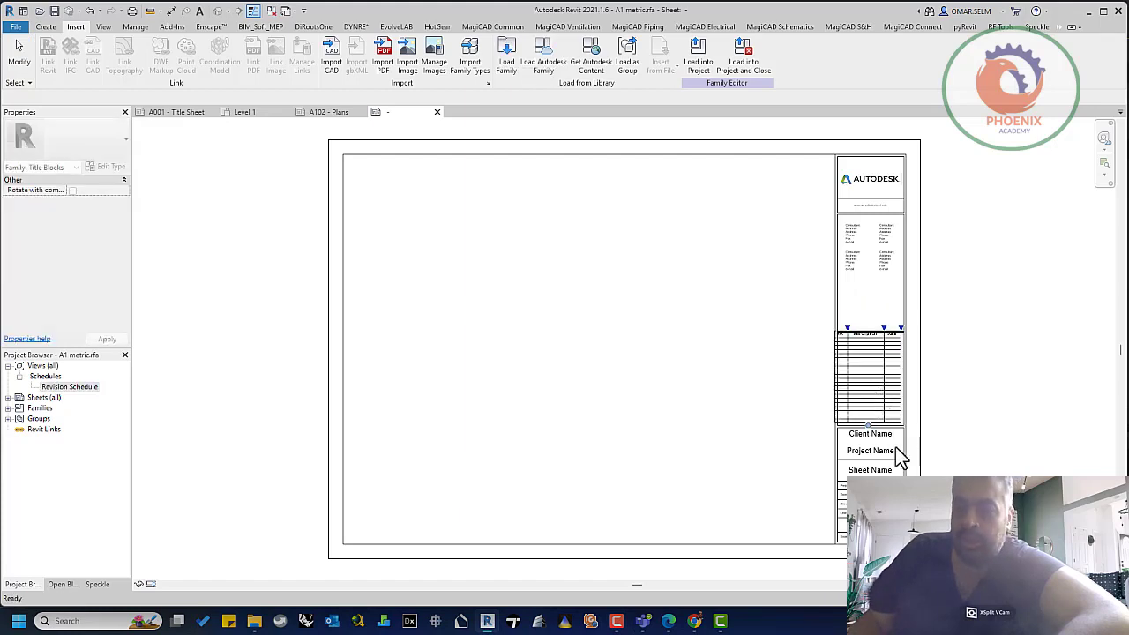
# - Move the revision schedule slightly lower in its panel, keeping Rotation None
pyautogui.scroll(2, 882, 441)
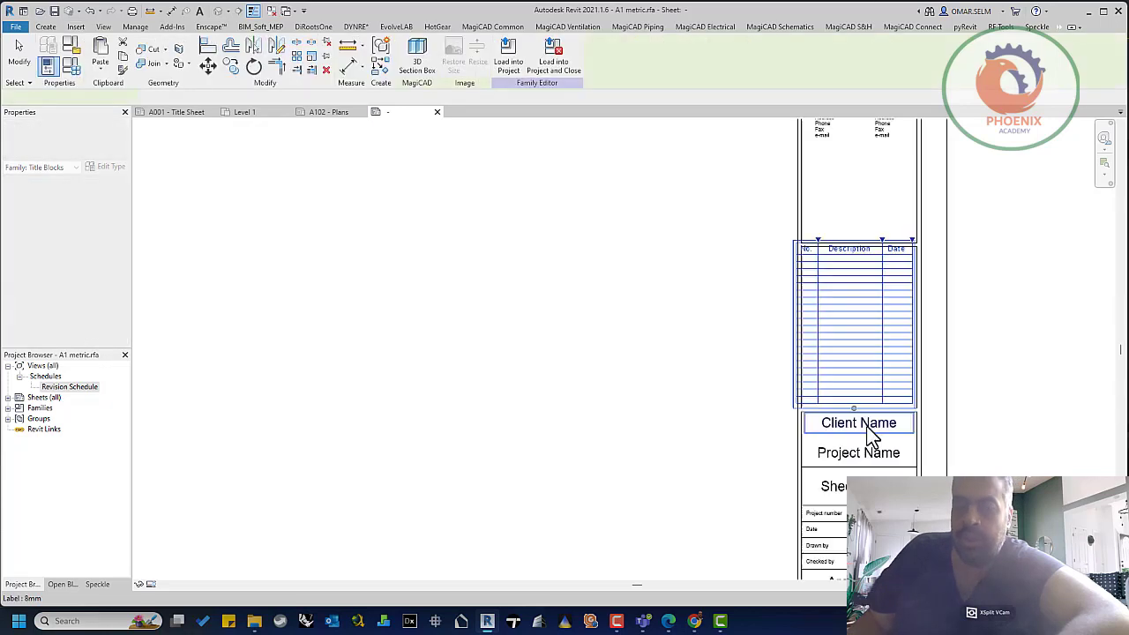
pyautogui.click(871, 430)
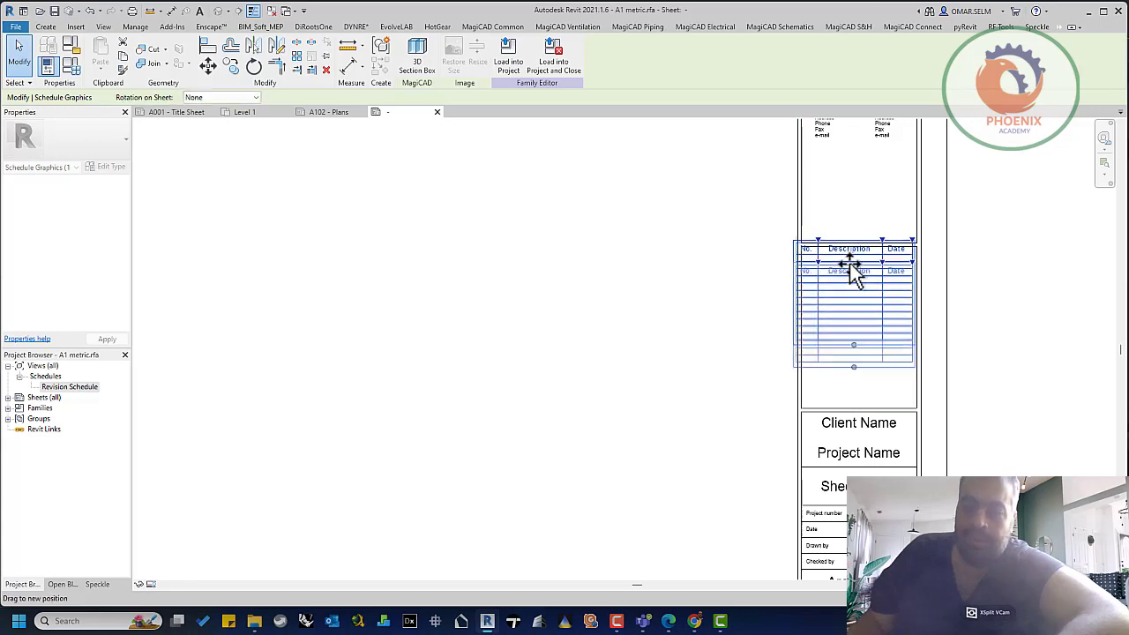
pyautogui.moveTo(849, 262); pyautogui.dragTo(865, 320)
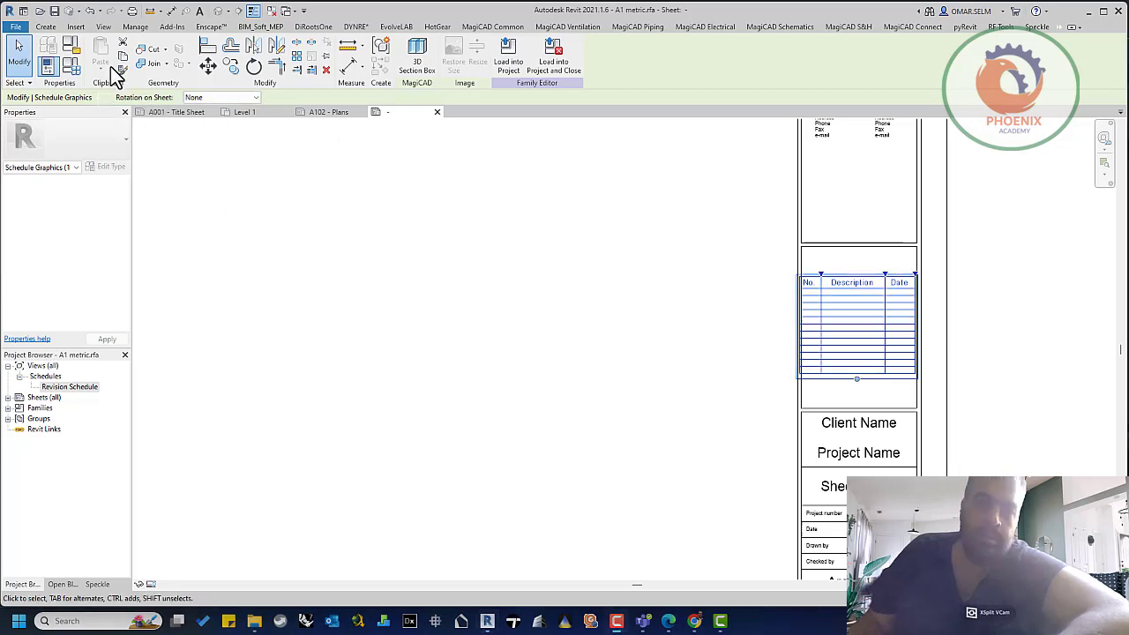
pyautogui.click(253, 97)
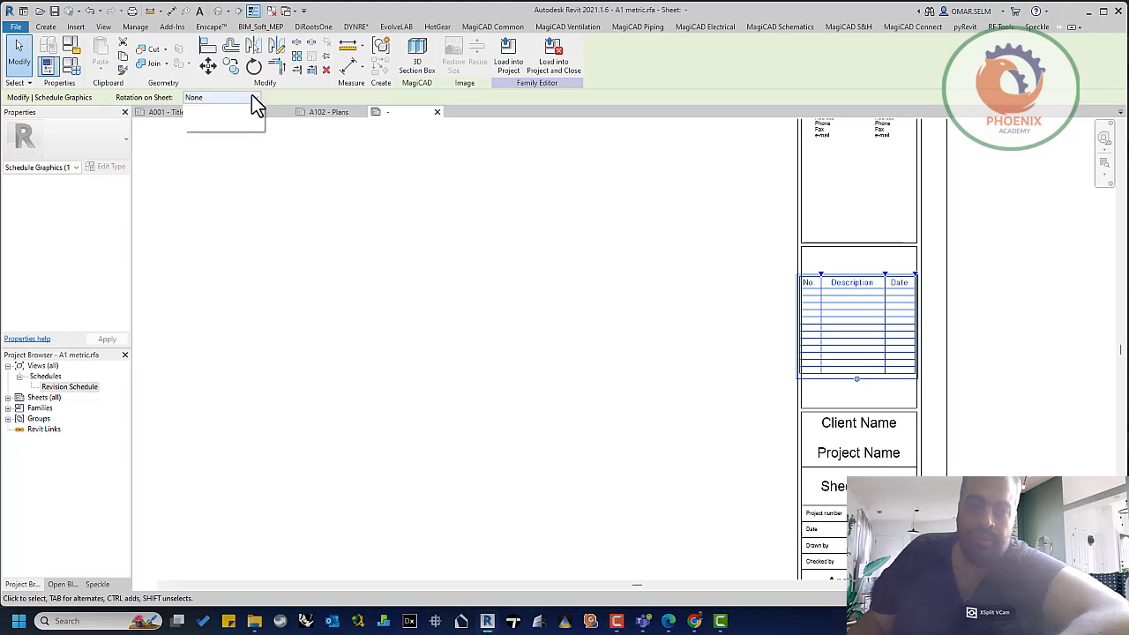
pyautogui.click(250, 100)
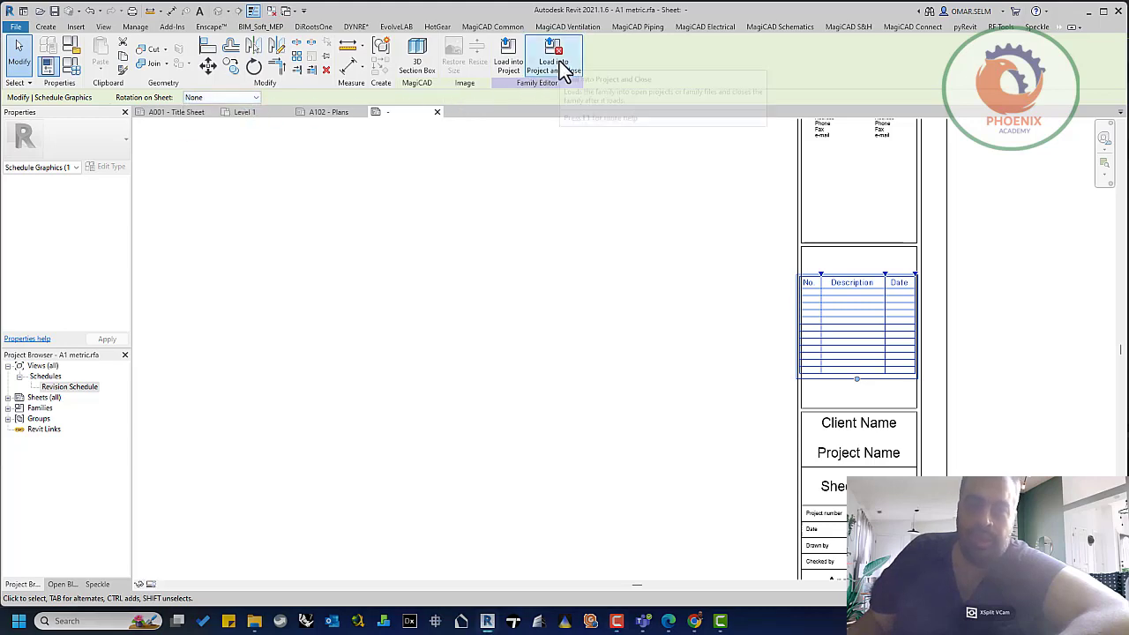